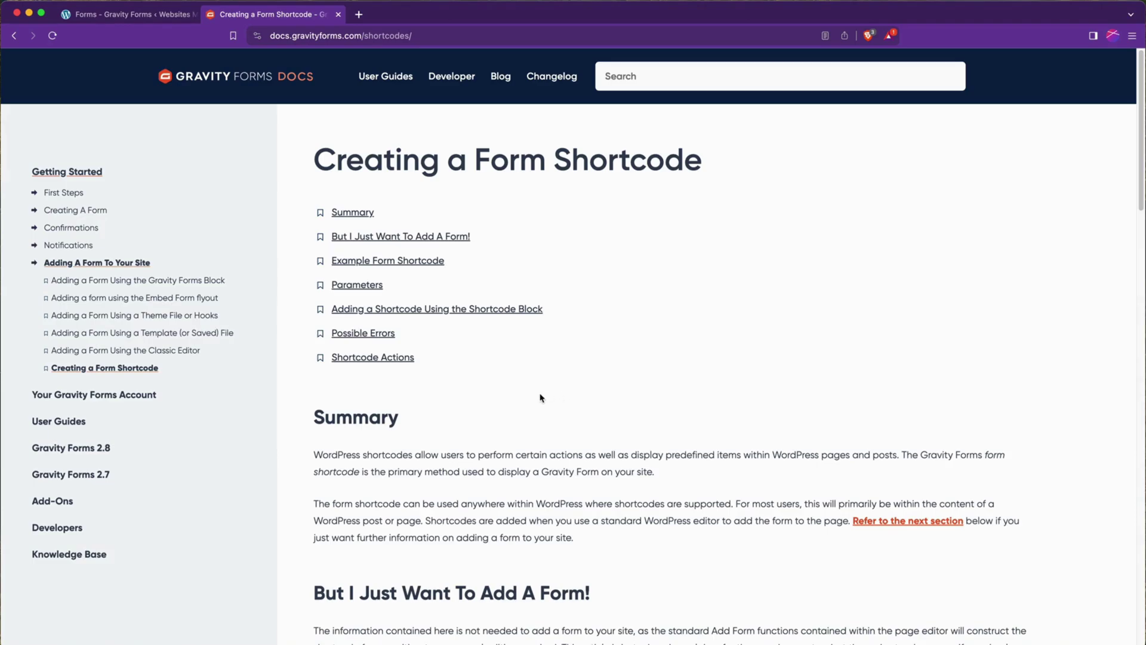
Jump to the shortcode Parameters section and highlight the title="false" and description="true" examples.
{"action": "scroll", "coordinate": [466, 334], "scroll_direction": "down", "scroll_amount": 1}
{"action": "left_click", "coordinate": [370, 260]}
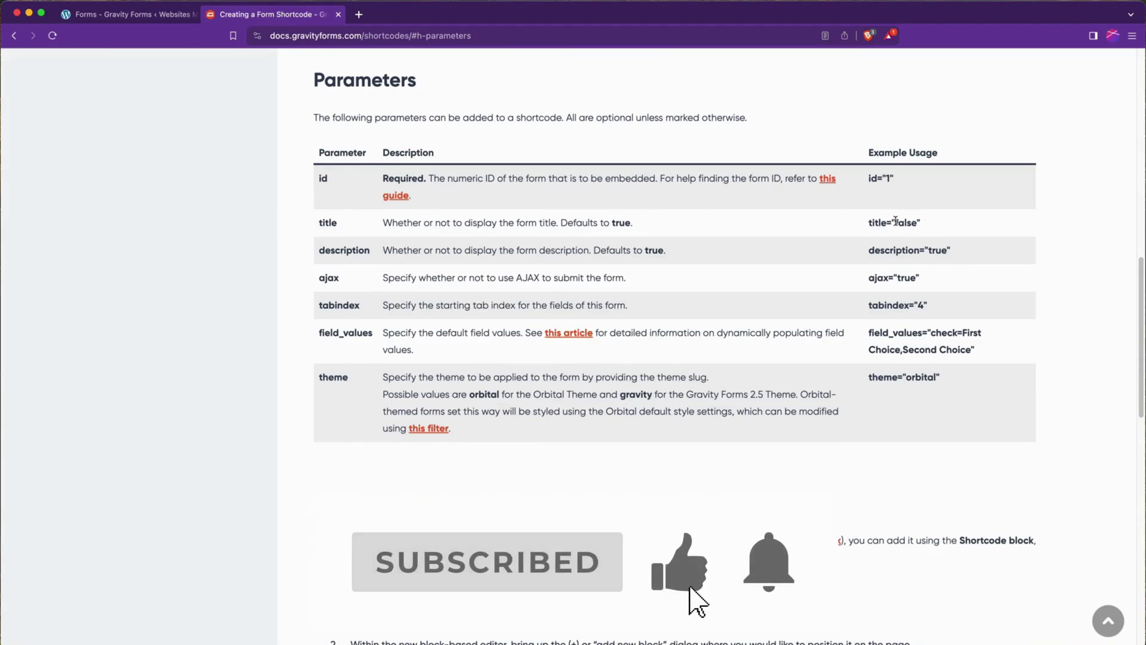
{"action": "left_click_drag", "start_coordinate": [942, 229], "coordinate": [857, 233]}
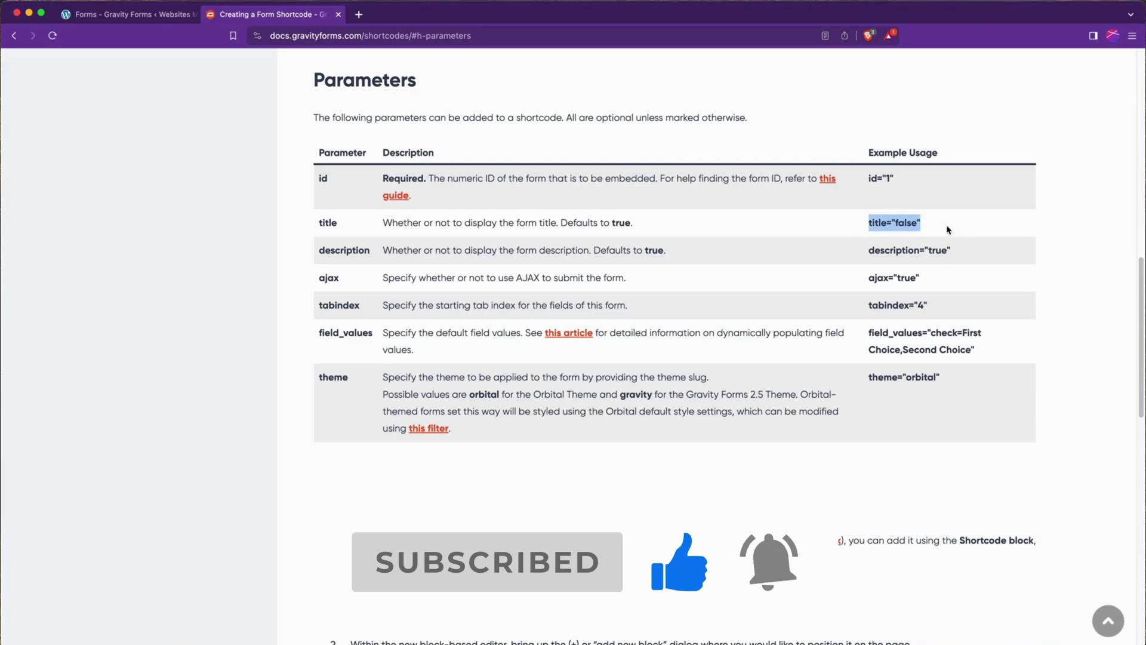
{"action": "left_click", "coordinate": [686, 239]}
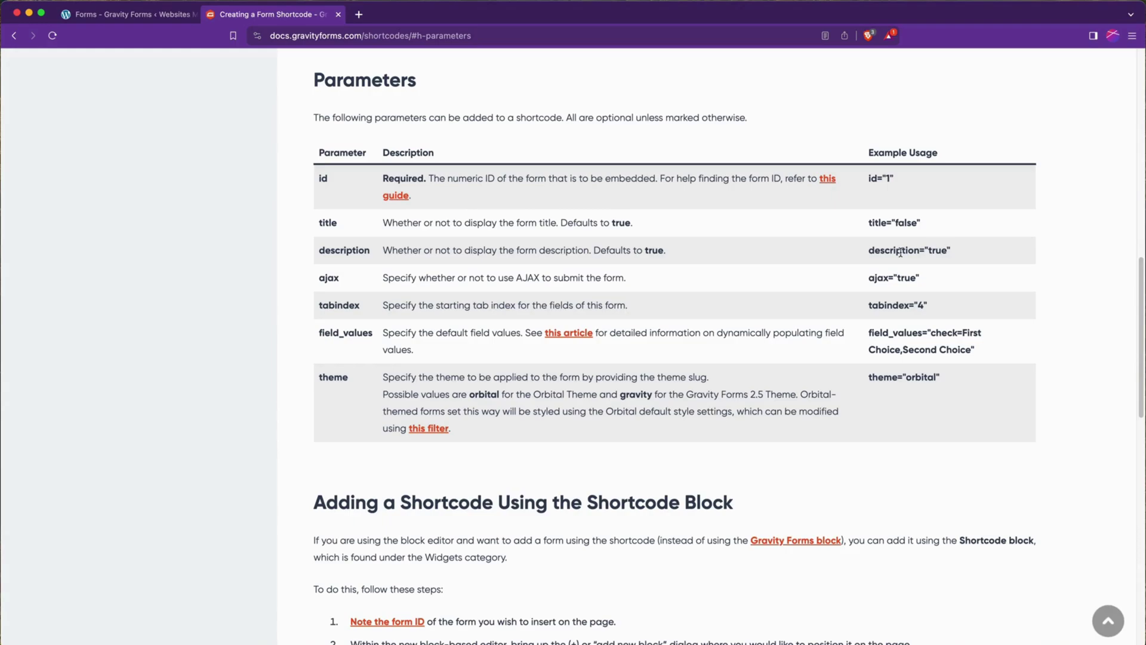
{"action": "left_click_drag", "start_coordinate": [914, 251], "coordinate": [977, 250]}
{"action": "left_click", "coordinate": [968, 251]}
From the WordPress Pages list, open Example 2 with Edit With Divi in the visual builder.
{"action": "left_click", "coordinate": [126, 14]}
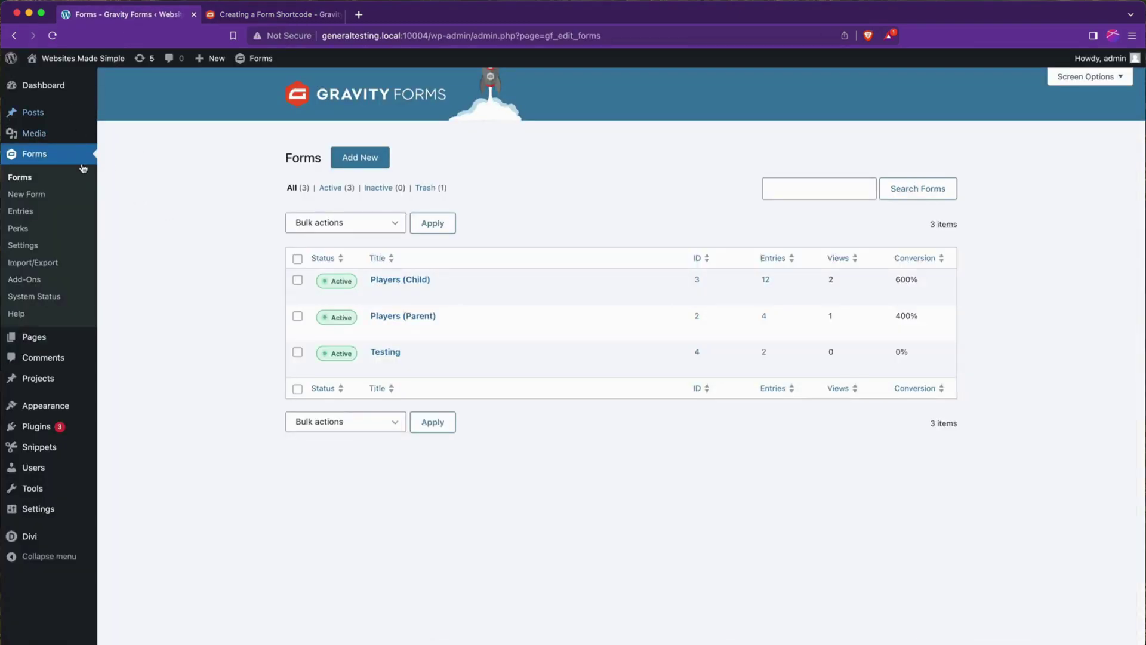
{"action": "left_click", "coordinate": [114, 339]}
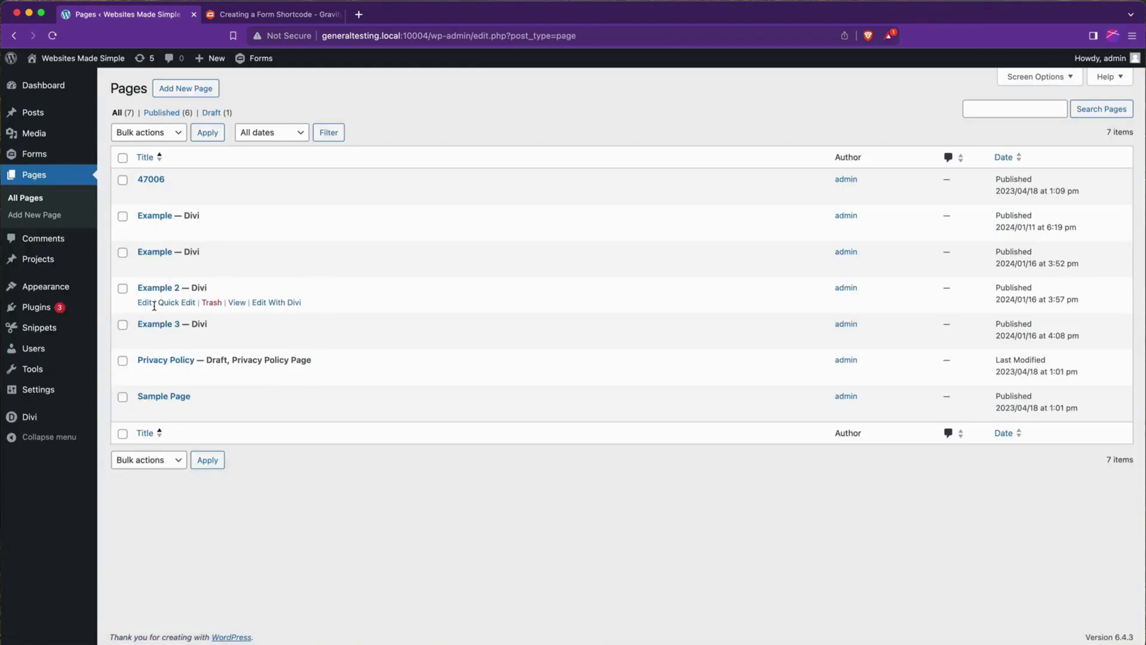
{"action": "left_click", "coordinate": [281, 302], "text": "super"}
{"action": "left_click", "coordinate": [301, 18]}
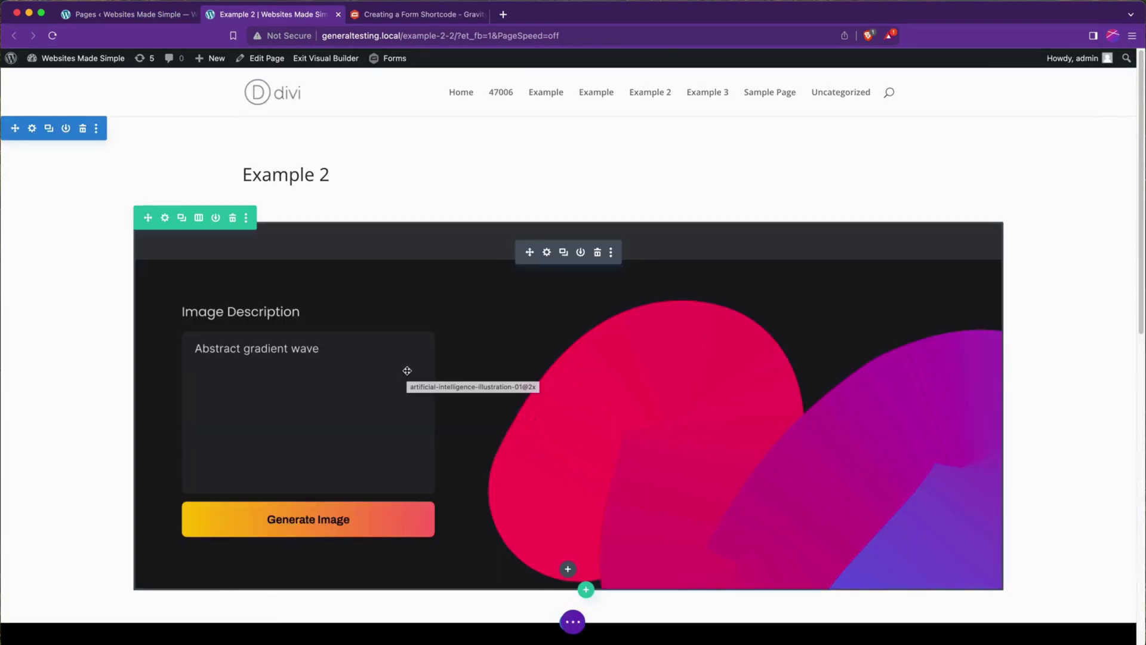
Add a one-column row below the image section and insert a Code module into it.
{"action": "scroll", "coordinate": [529, 499], "scroll_direction": "down", "scroll_amount": 1}
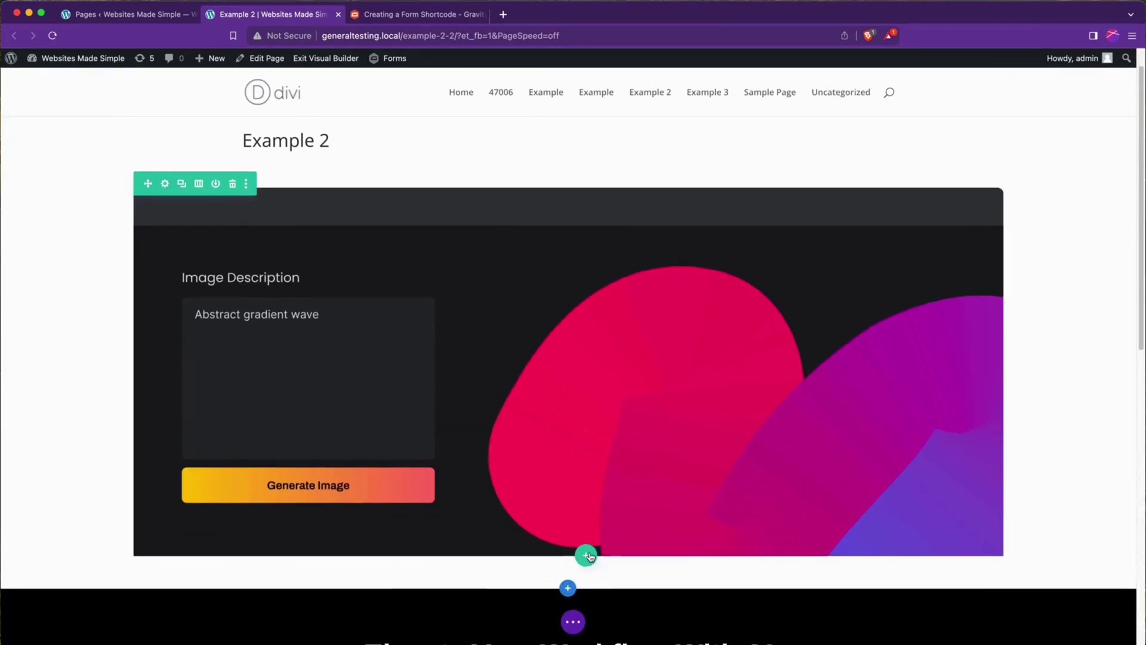
{"action": "left_click", "coordinate": [586, 555]}
{"action": "left_click", "coordinate": [526, 333]}
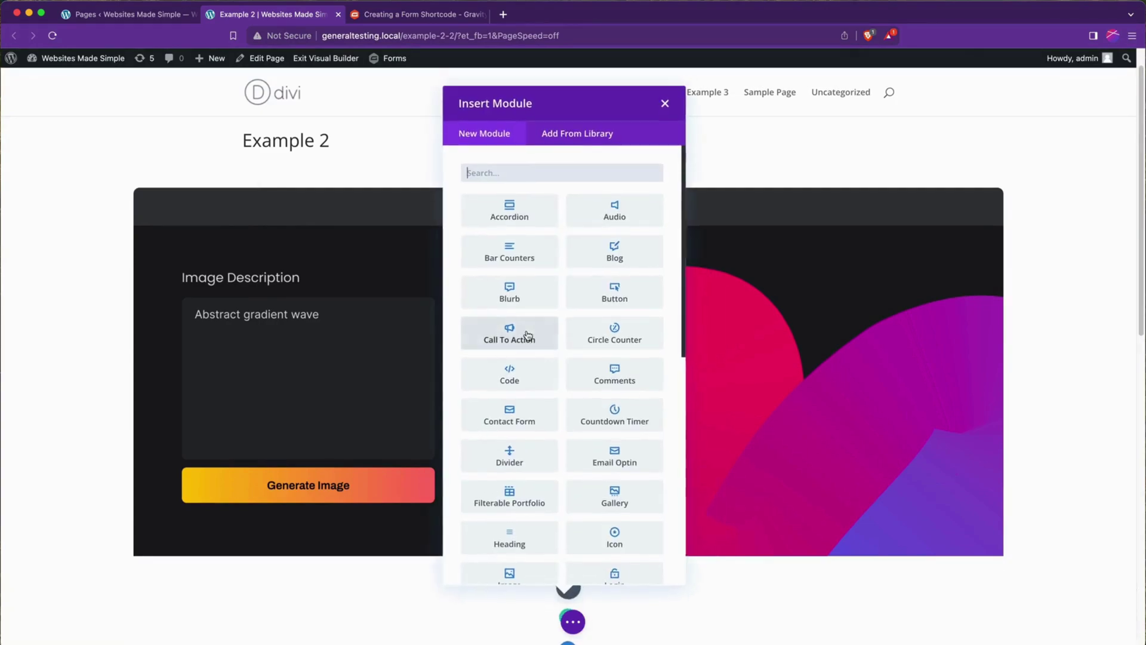
{"action": "type", "text": "code"}
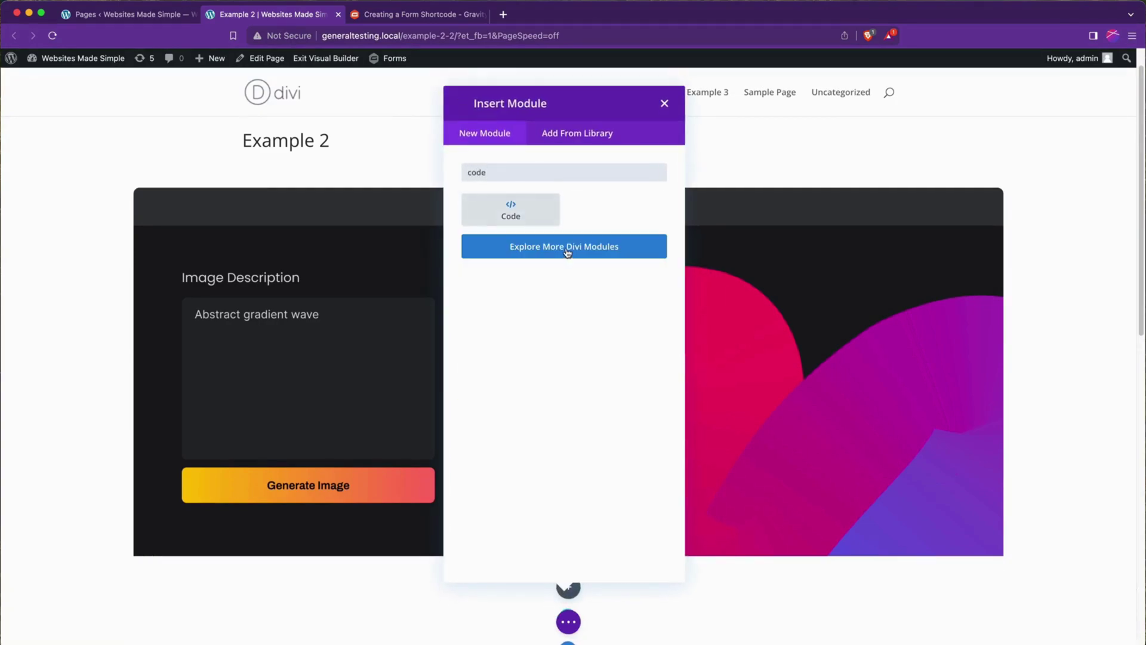
{"action": "left_click", "coordinate": [510, 210]}
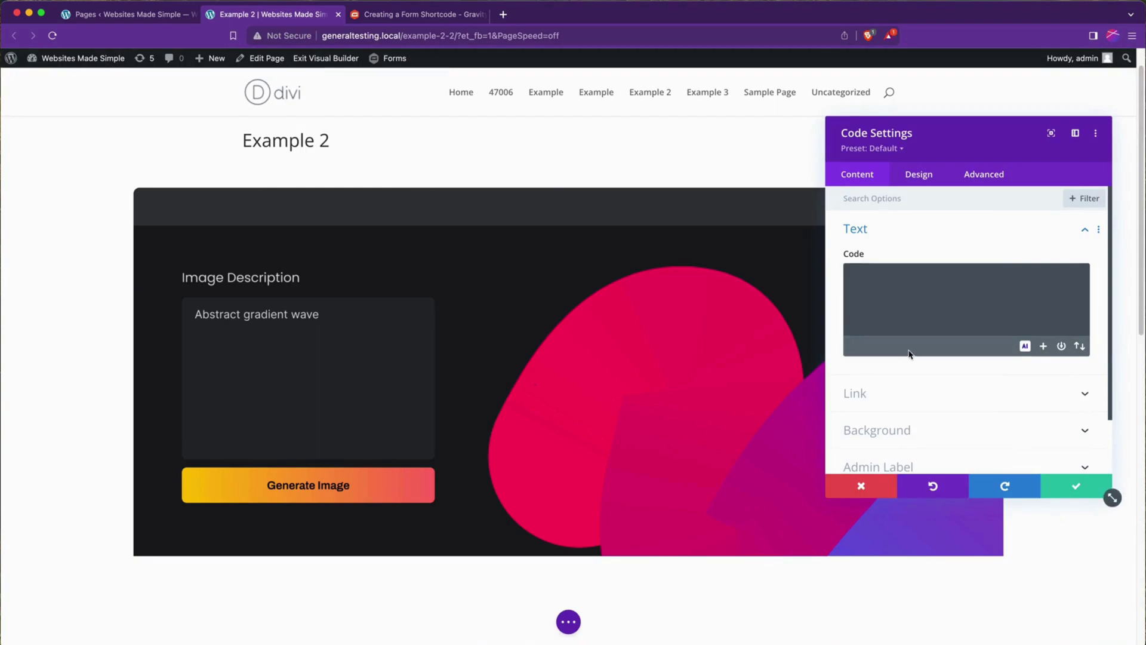
{"action": "left_click_drag", "start_coordinate": [962, 132], "coordinate": [721, 171]}
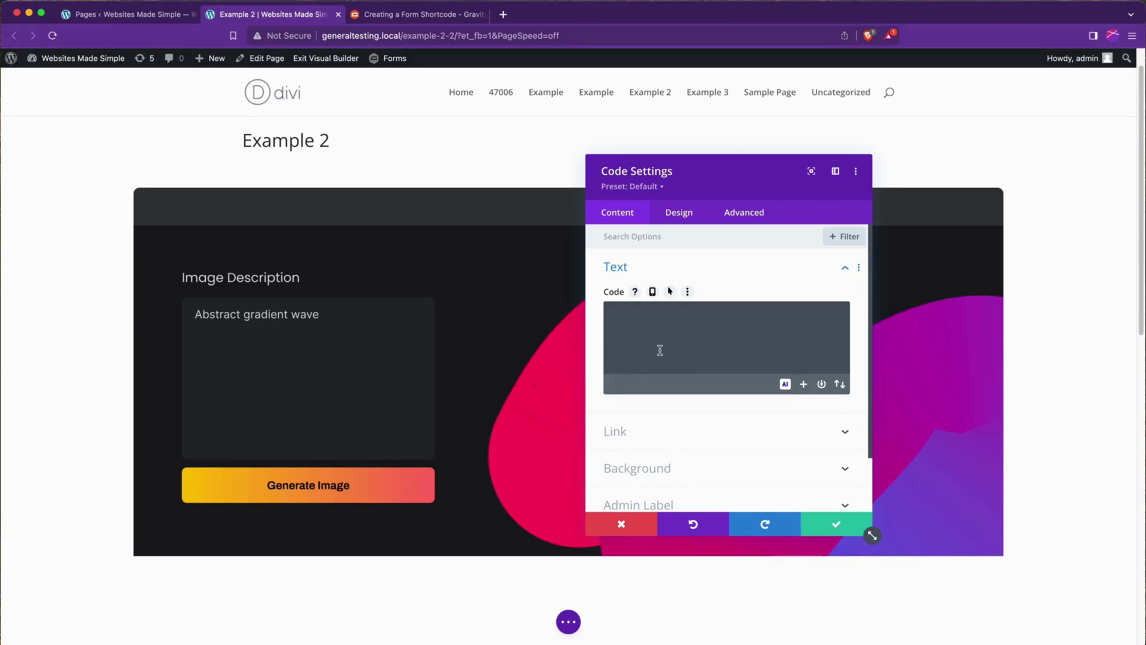
Copy the Testing form's (ID 4) embed shortcode from Gravity Forms and return to the Example 2 builder.
{"action": "left_click", "coordinate": [115, 20]}
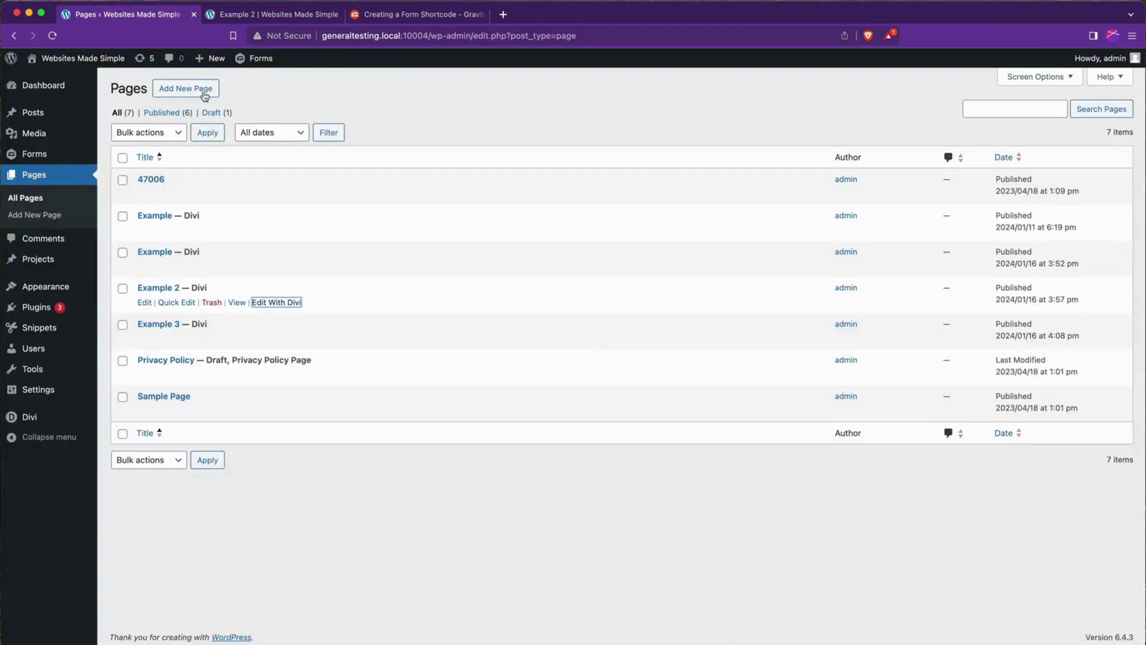
{"action": "mouse_move", "coordinate": [41, 154]}
{"action": "left_click", "coordinate": [135, 156]}
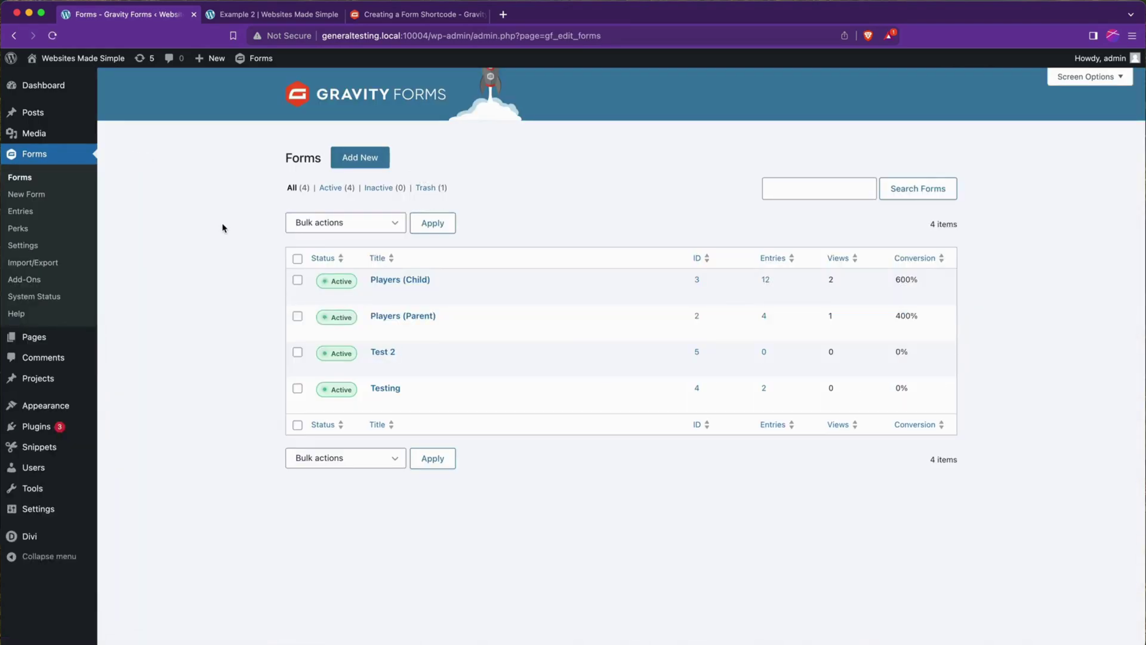
{"action": "left_click", "coordinate": [378, 400]}
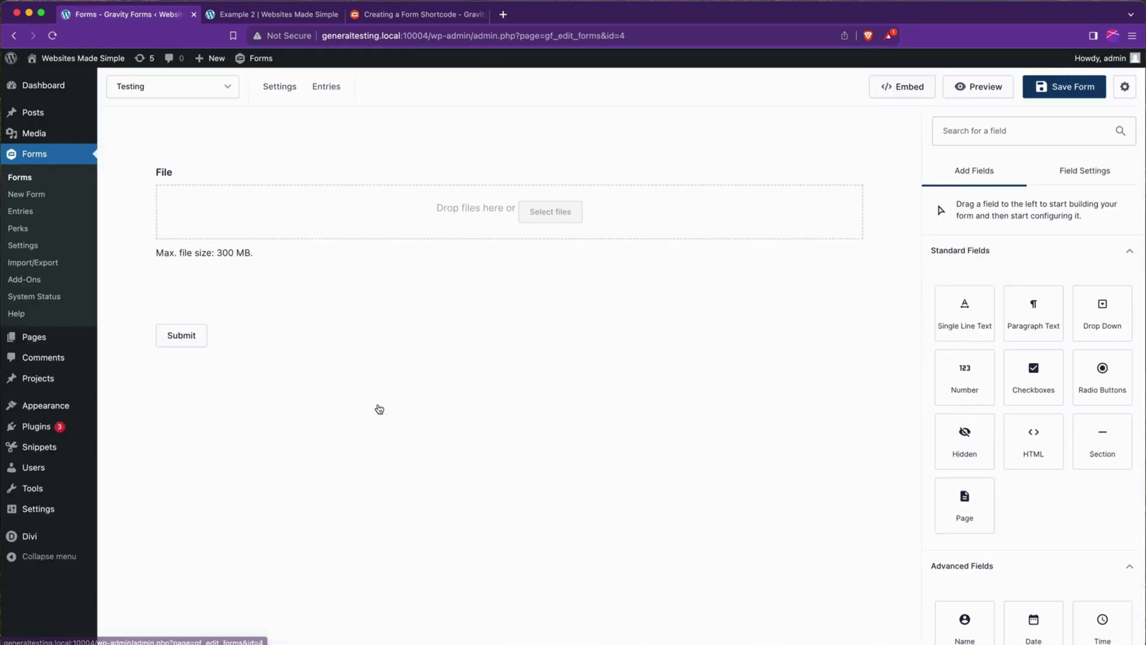
{"action": "left_click", "coordinate": [910, 88]}
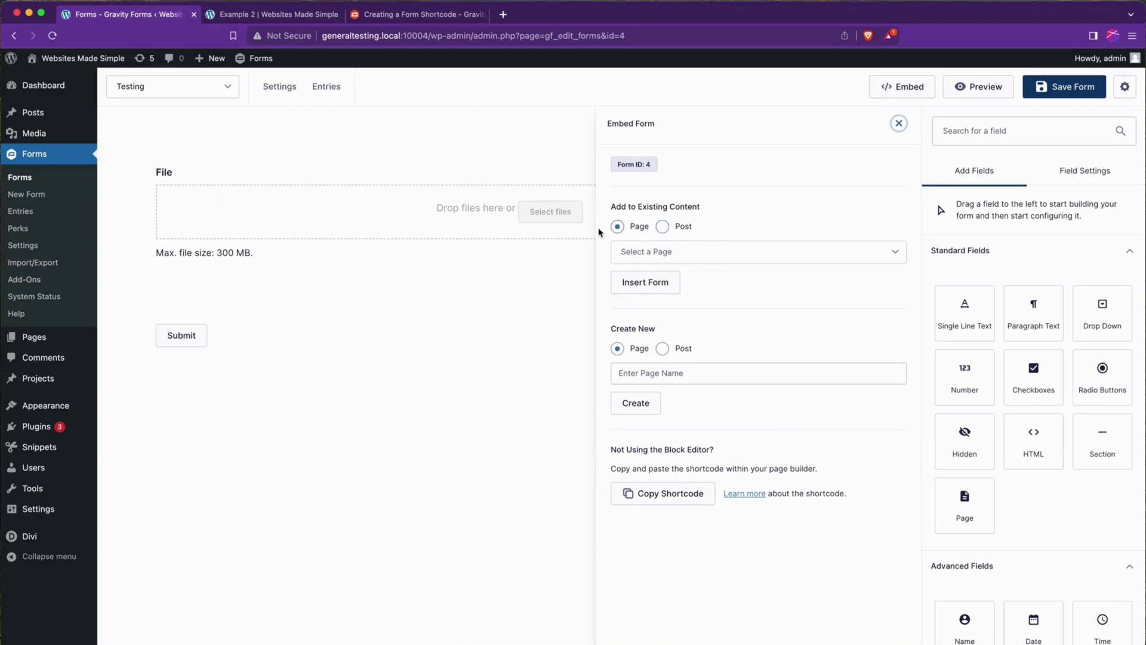
{"action": "left_click", "coordinate": [660, 495]}
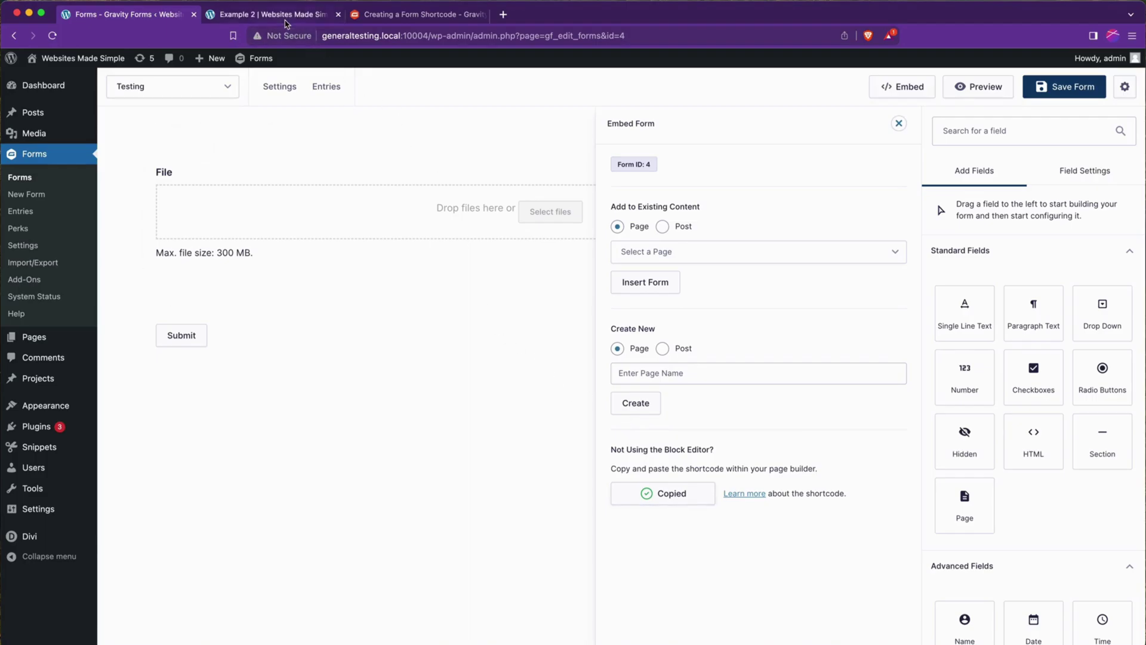
{"action": "left_click", "coordinate": [272, 15]}
Put [gravityform id="4" title="false" description="false"] in the Code module and save it.
{"action": "left_click", "coordinate": [661, 322]}
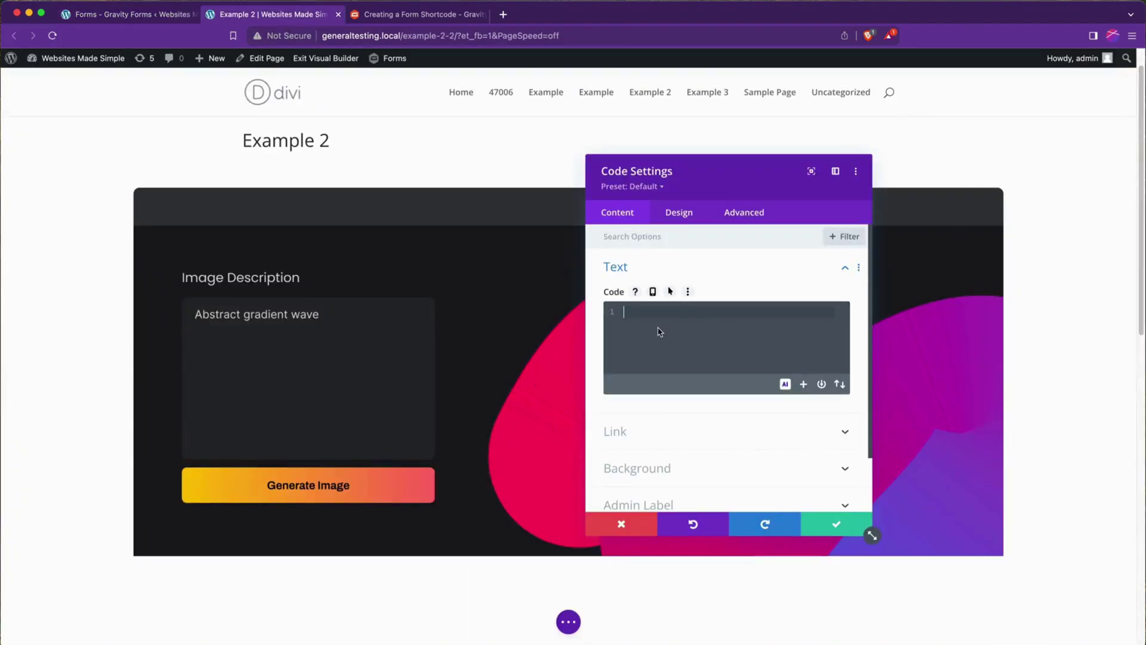
{"action": "key", "text": "super+v"}
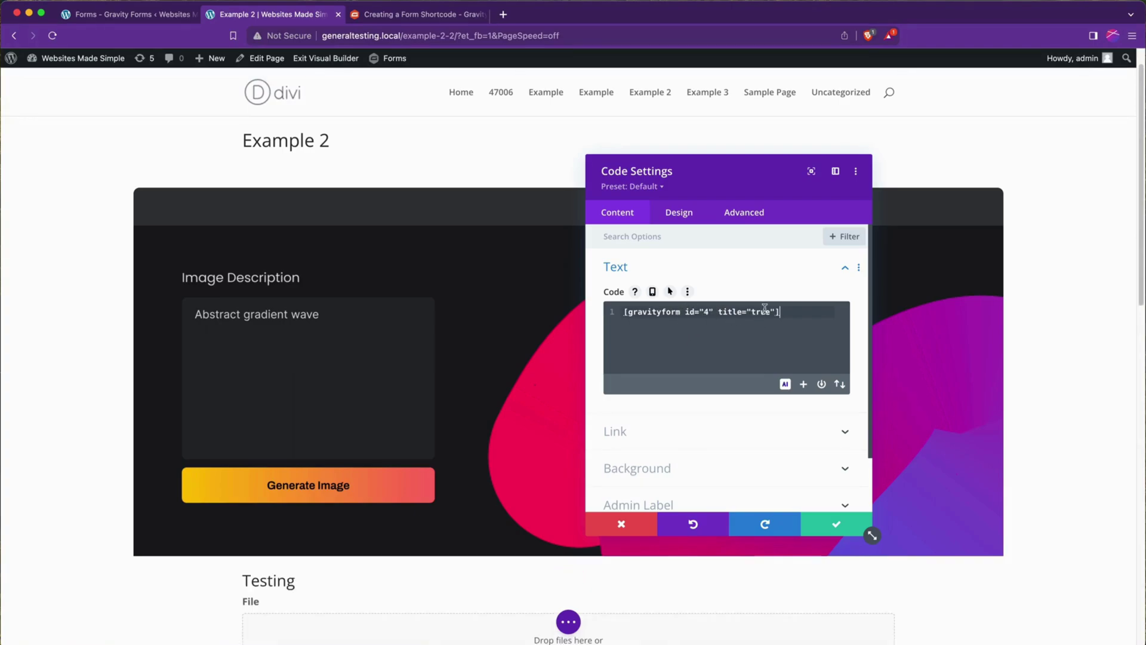
{"action": "scroll", "coordinate": [746, 337], "scroll_direction": "down", "scroll_amount": 1}
{"action": "scroll", "coordinate": [501, 429], "scroll_direction": "down", "scroll_amount": 3}
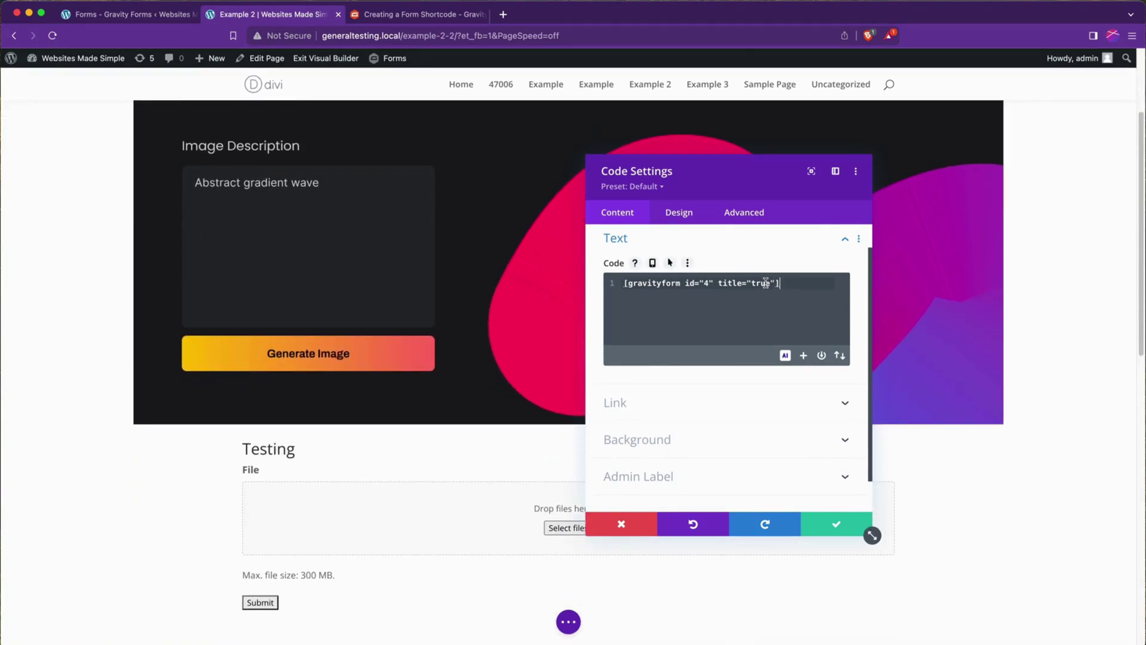
{"action": "double_click", "coordinate": [769, 282]}
{"action": "type", "text": "false"}
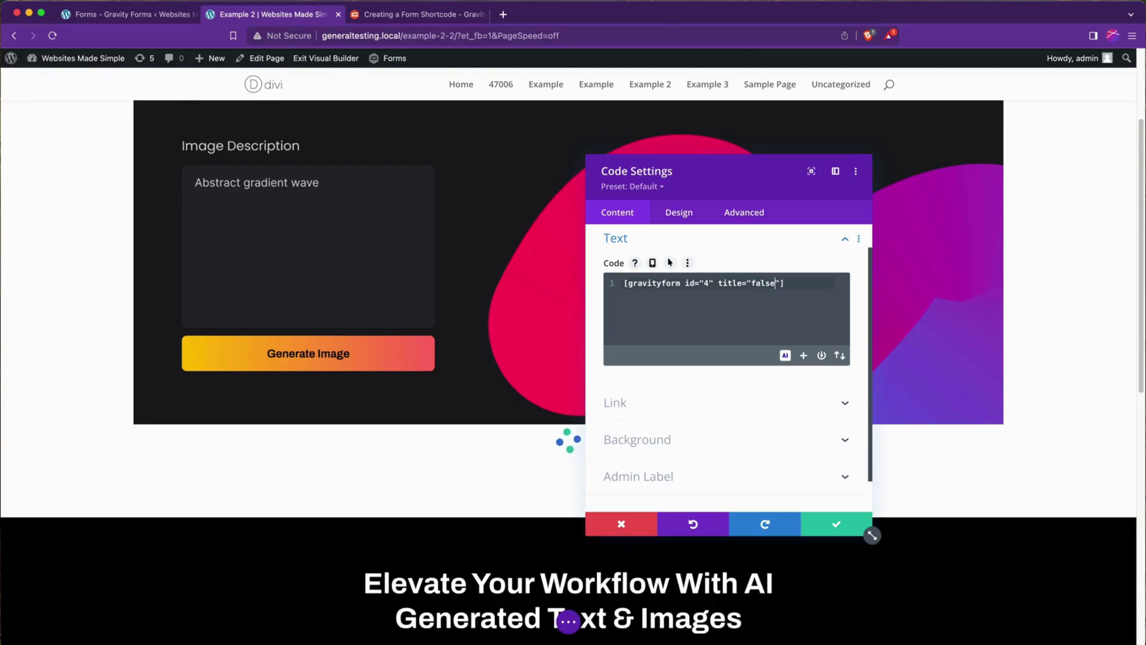
{"action": "key", "text": "Right"}
{"action": "type", "text": "description=\"false"}
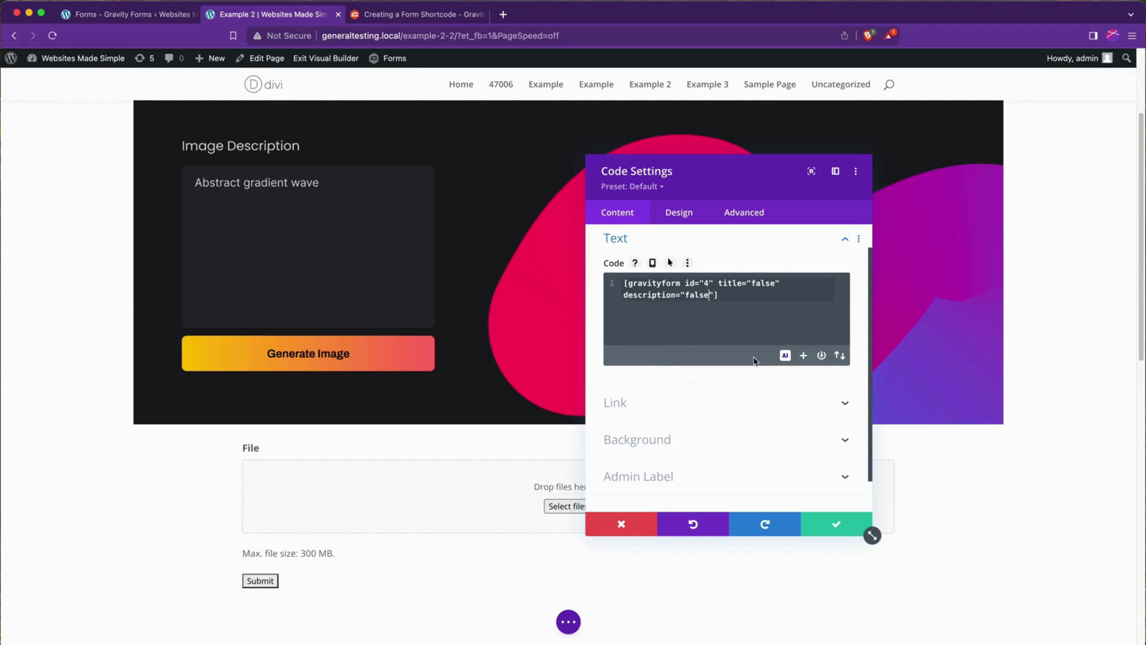
{"action": "left_click", "coordinate": [835, 523]}
Save the page, then set the Code module's admin label to 'Gravity Forms' and close its settings.
{"action": "scroll", "coordinate": [735, 552], "scroll_direction": "down", "scroll_amount": 2}
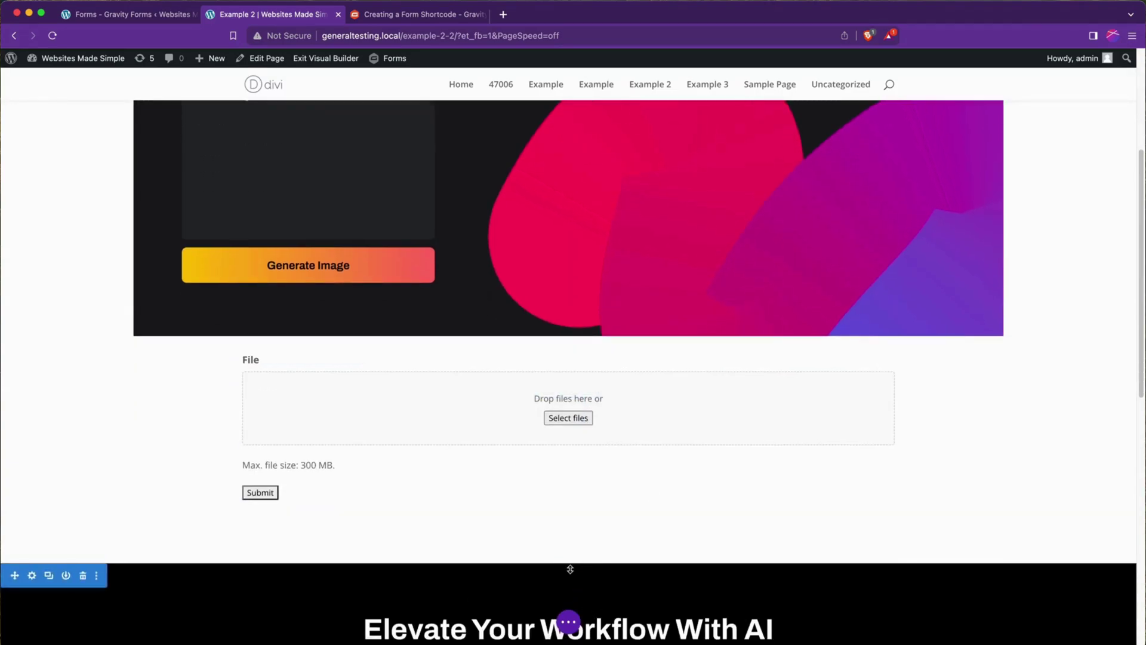
{"action": "left_click", "coordinate": [1098, 631]}
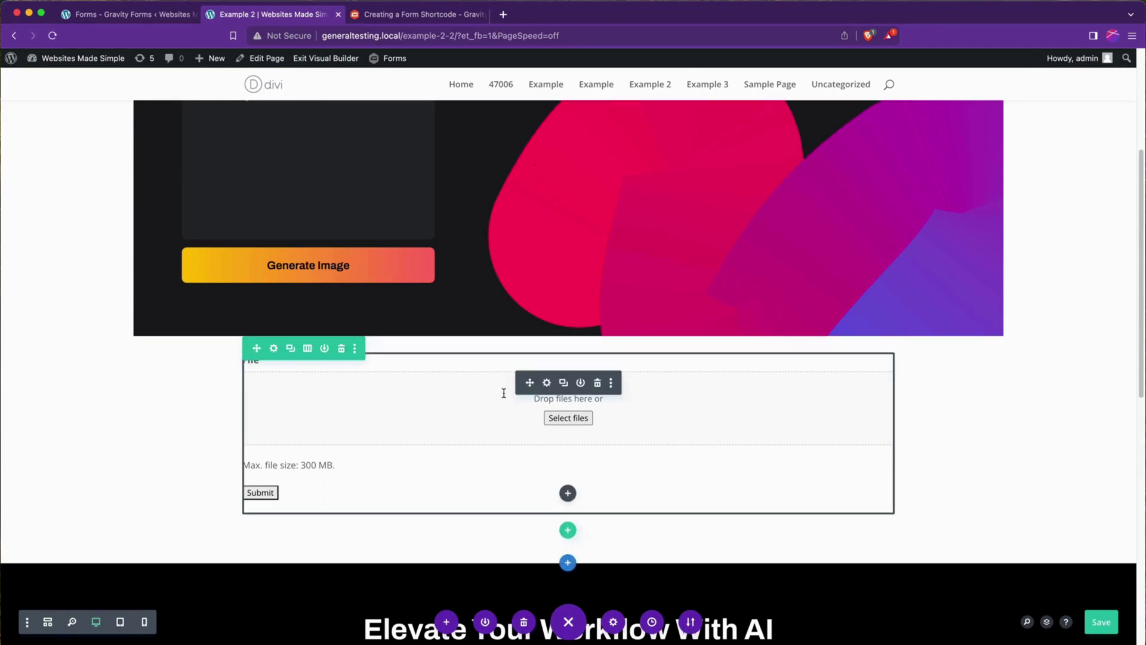
{"action": "left_click", "coordinate": [547, 383]}
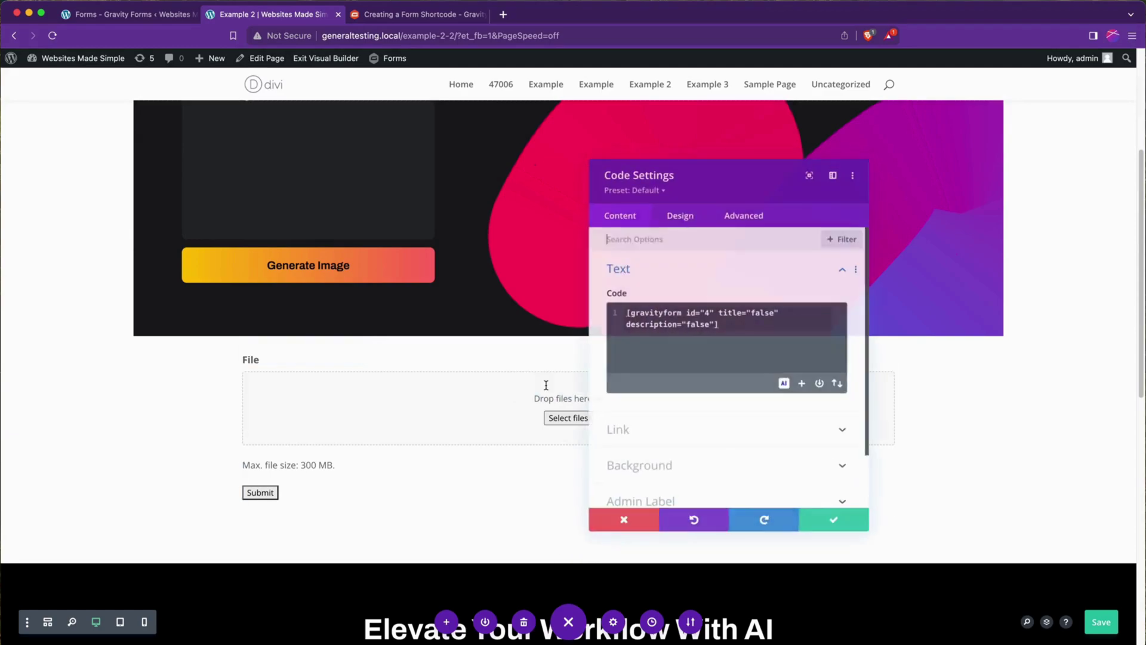
{"action": "scroll", "coordinate": [662, 472], "scroll_direction": "down", "scroll_amount": 3}
{"action": "left_click", "coordinate": [672, 444]}
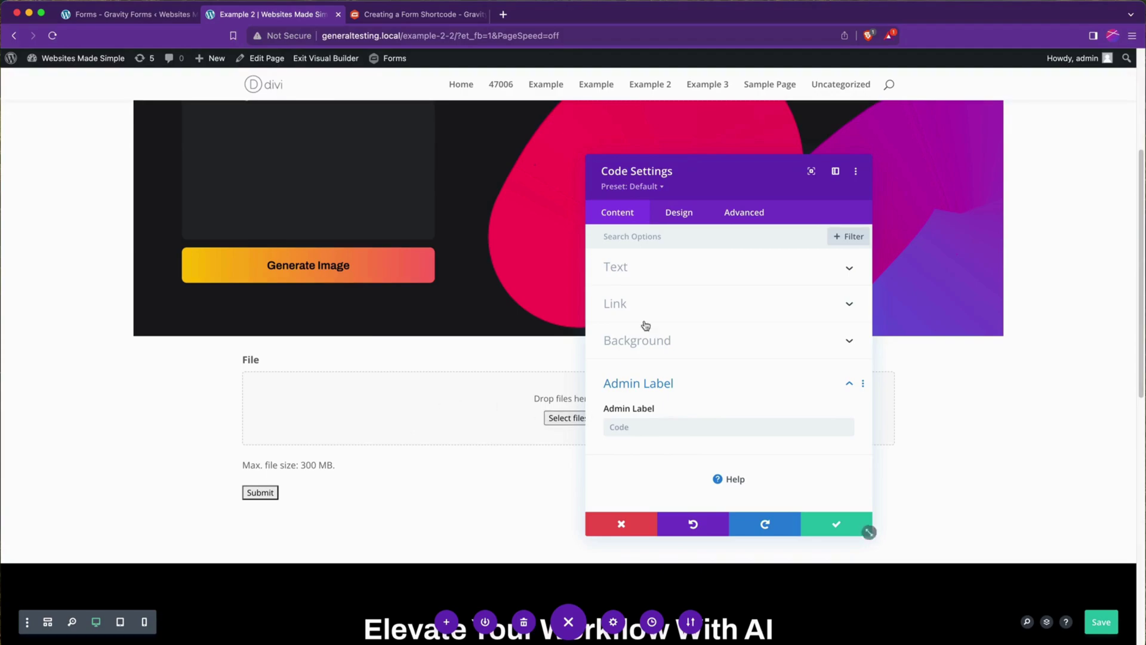
{"action": "left_click", "coordinate": [652, 428]}
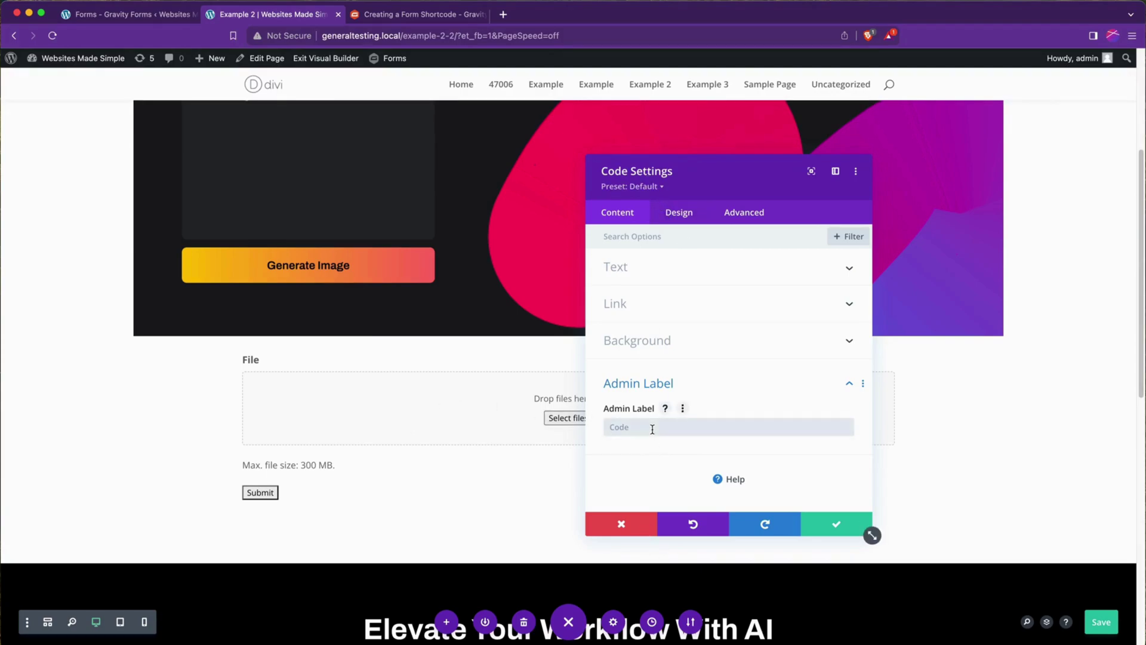
{"action": "type", "text": "Gravity Forms: Form 1"}
{"action": "left_click", "coordinate": [835, 523]}
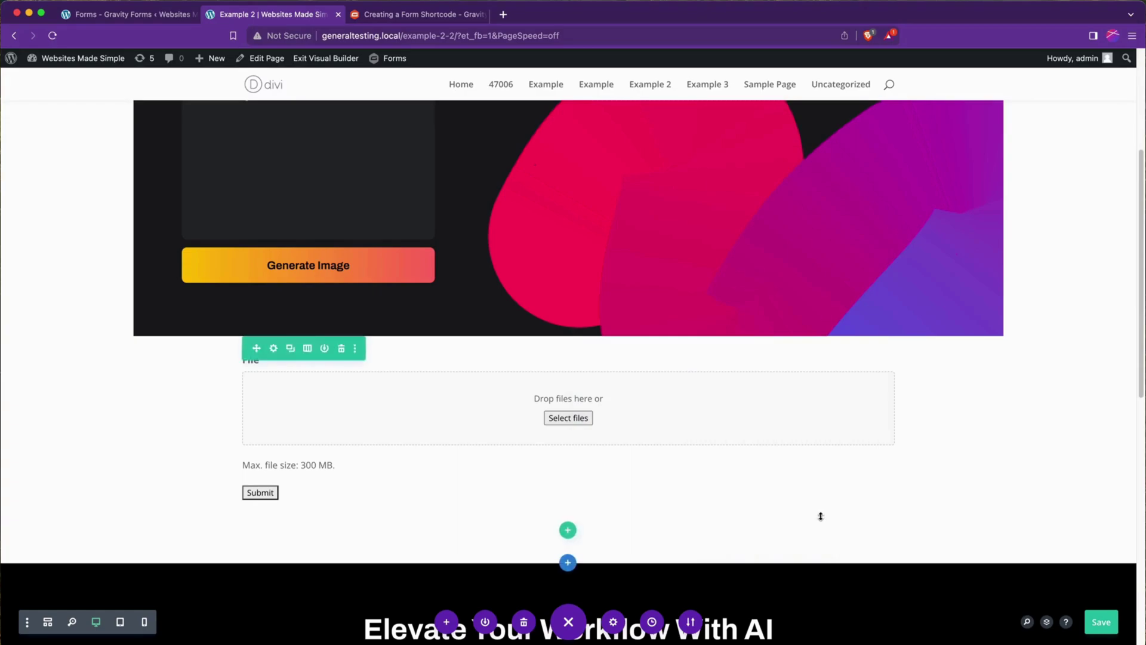
Save the page in Wireframe view, check the form module's shortcode, then return to Desktop view.
{"action": "left_click", "coordinate": [48, 621]}
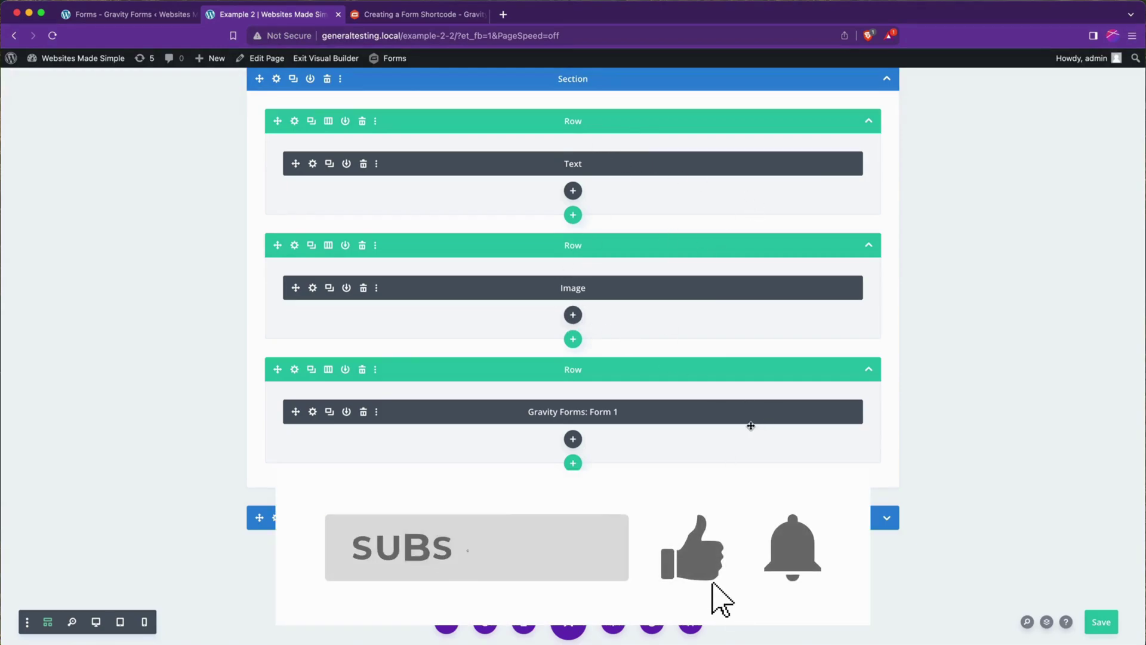
{"action": "key", "text": "ctrl+s"}
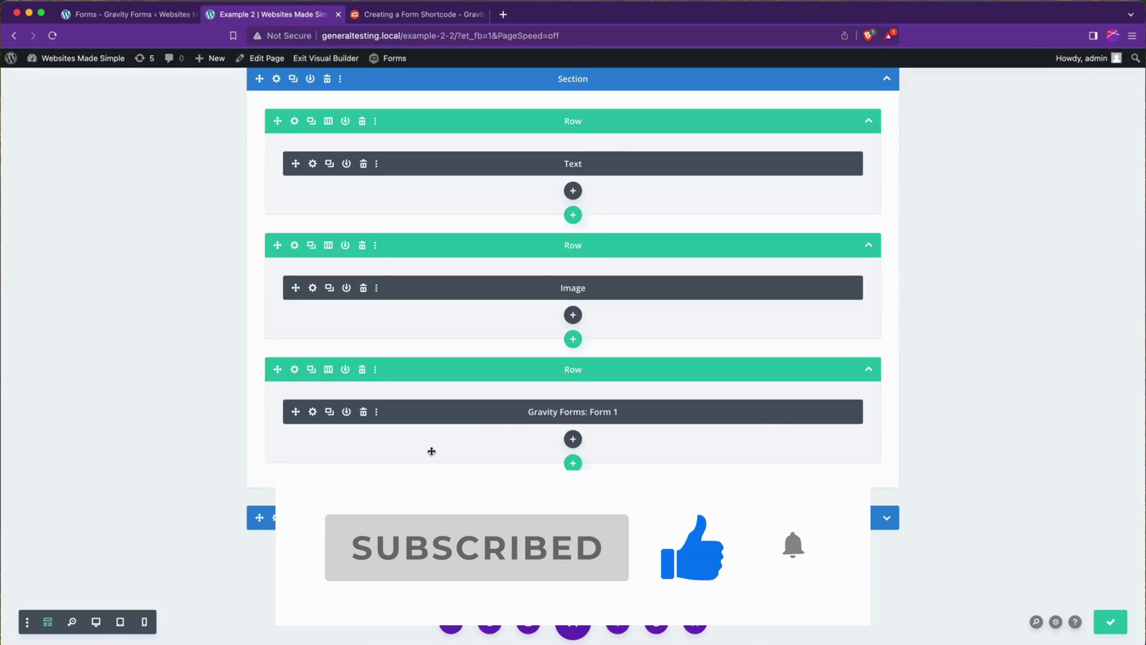
{"action": "left_click", "coordinate": [312, 411]}
{"action": "left_click", "coordinate": [96, 621]}
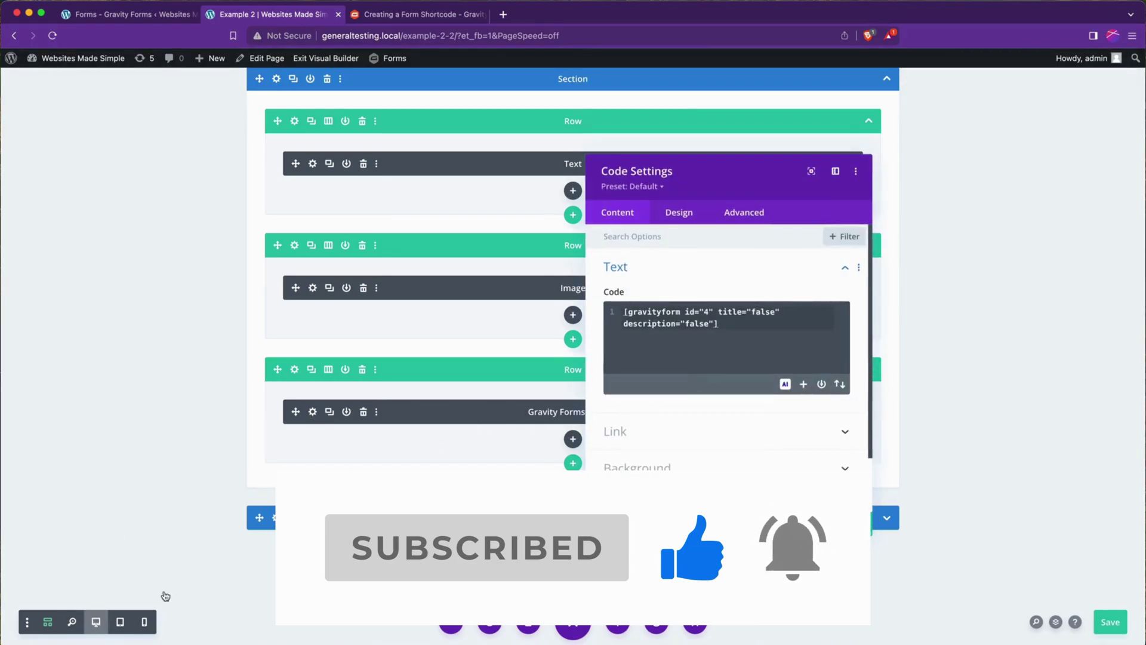
{"action": "left_click", "coordinate": [827, 529]}
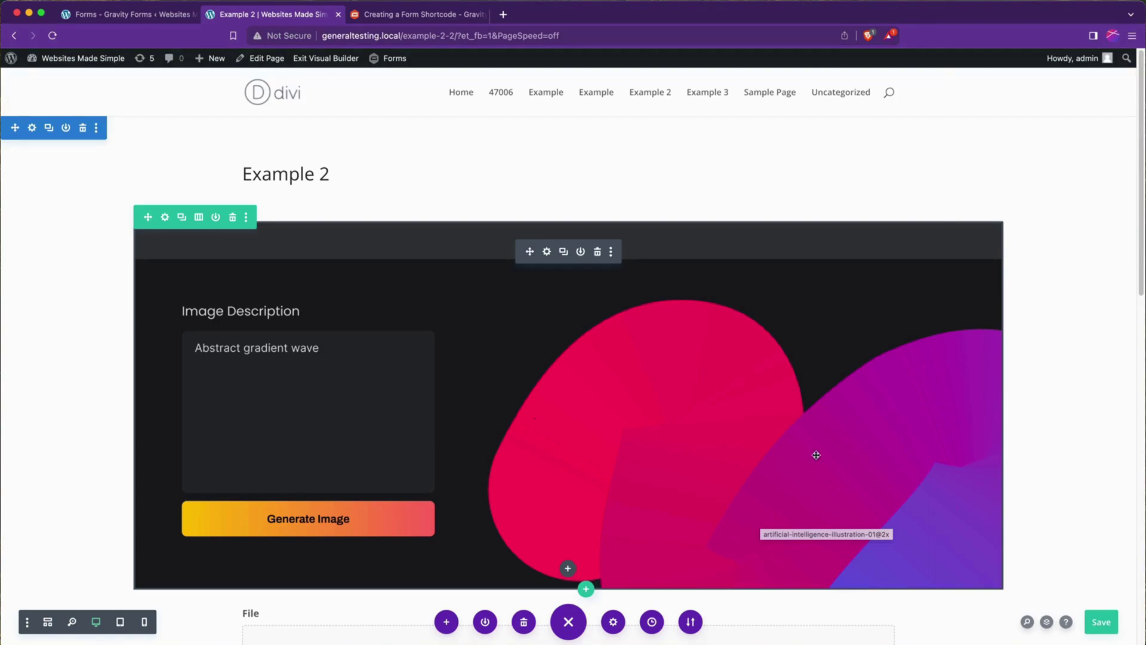
Save the page, exit the Visual Builder, and scroll the live Example 2 page to the upload form.
{"action": "left_click", "coordinate": [1102, 621]}
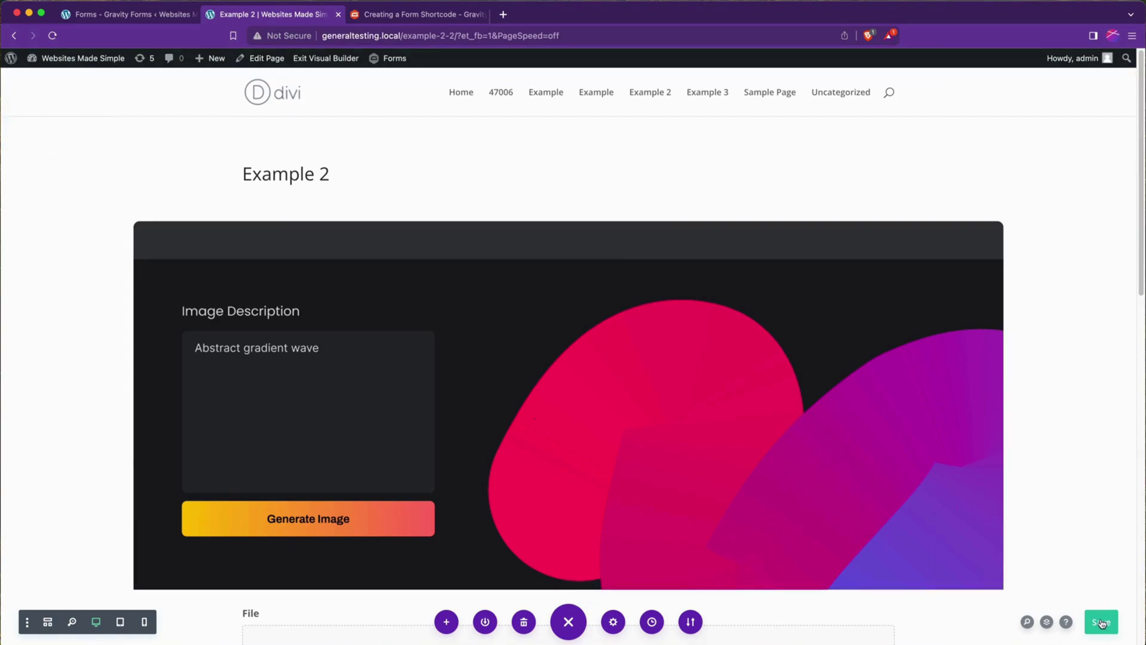
{"action": "left_click", "coordinate": [322, 59], "text": "super"}
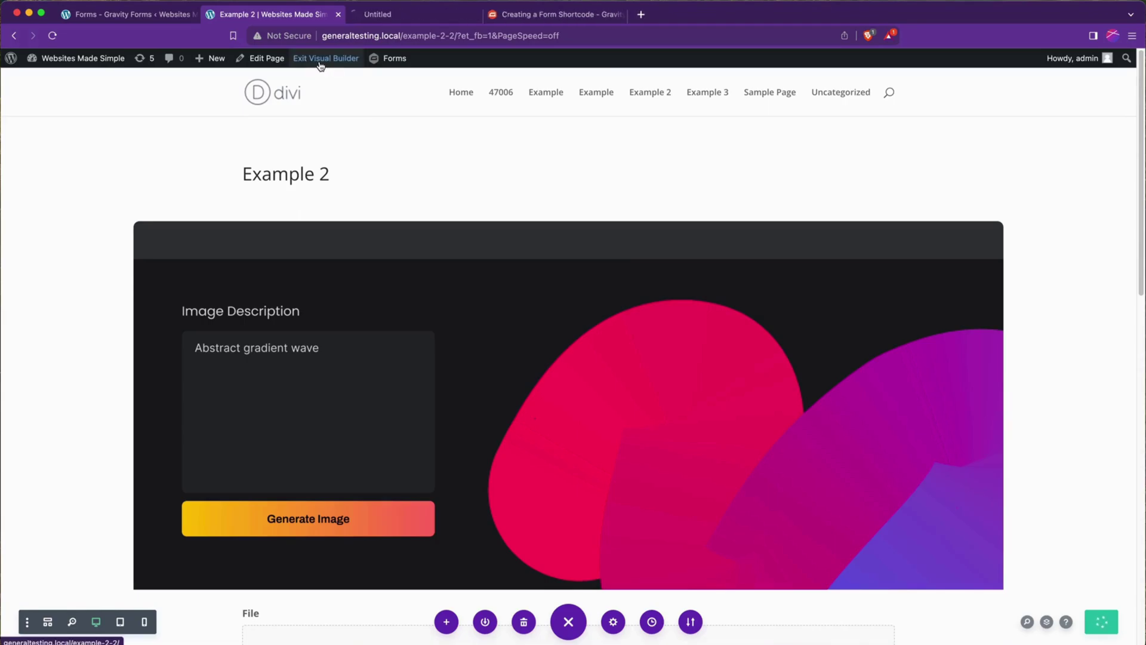
{"action": "left_click", "coordinate": [416, 23]}
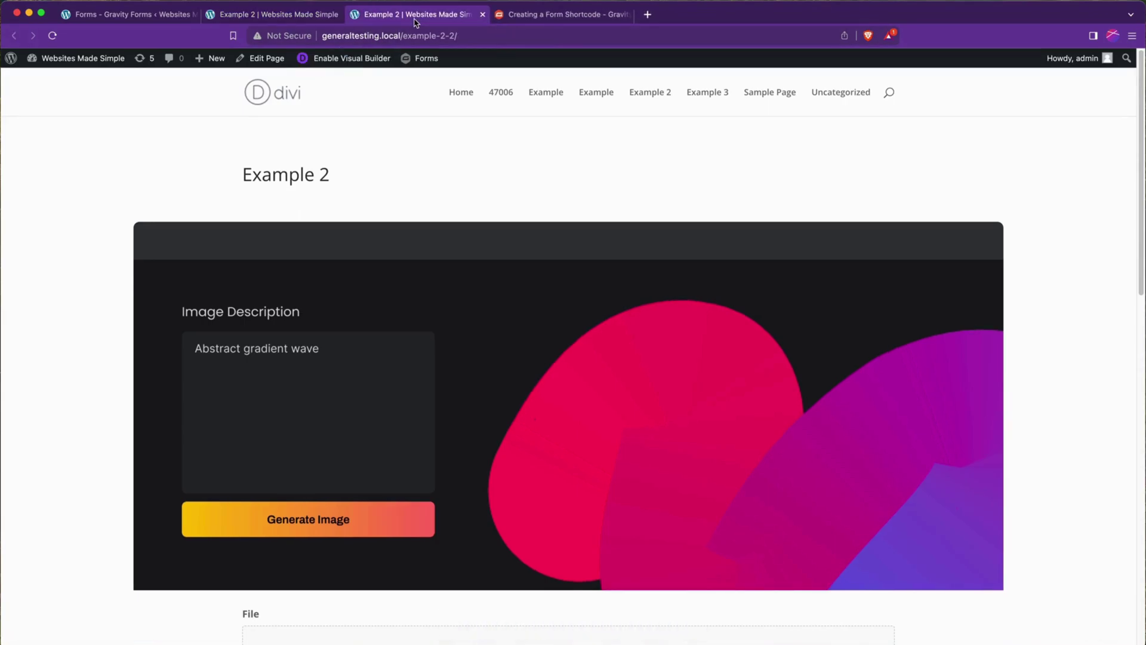
{"action": "scroll", "coordinate": [652, 320], "scroll_direction": "down", "scroll_amount": 6}
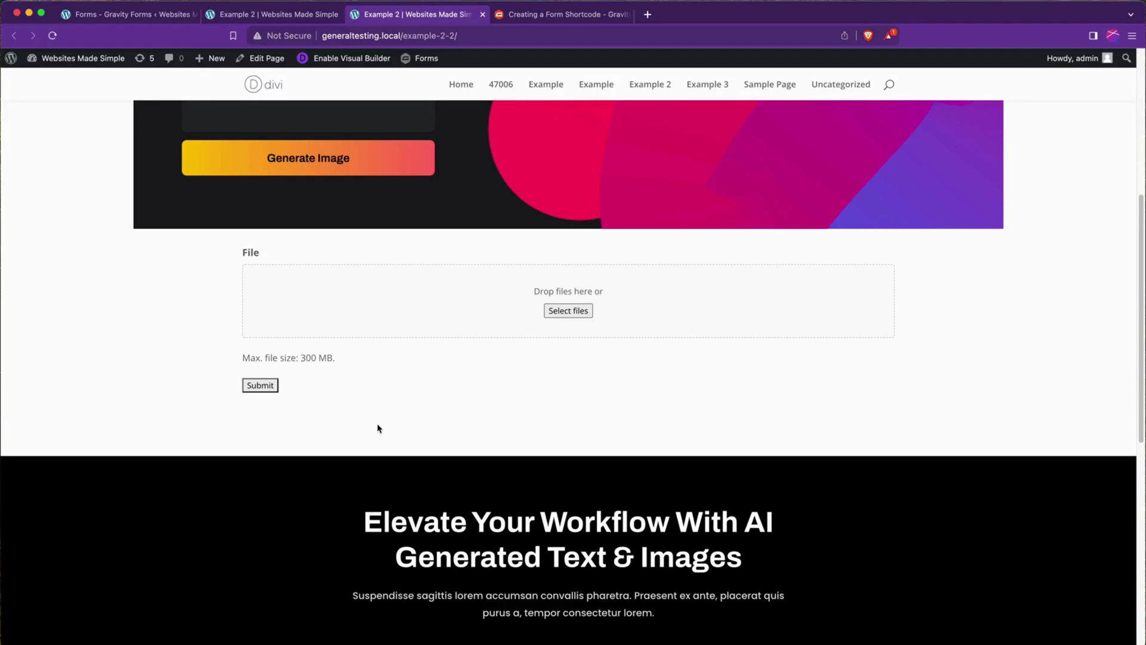
Inspect the Submit button's markup and dock DevTools to the bottom of the window.
{"action": "right_click", "coordinate": [264, 389]}
{"action": "left_click", "coordinate": [281, 542]}
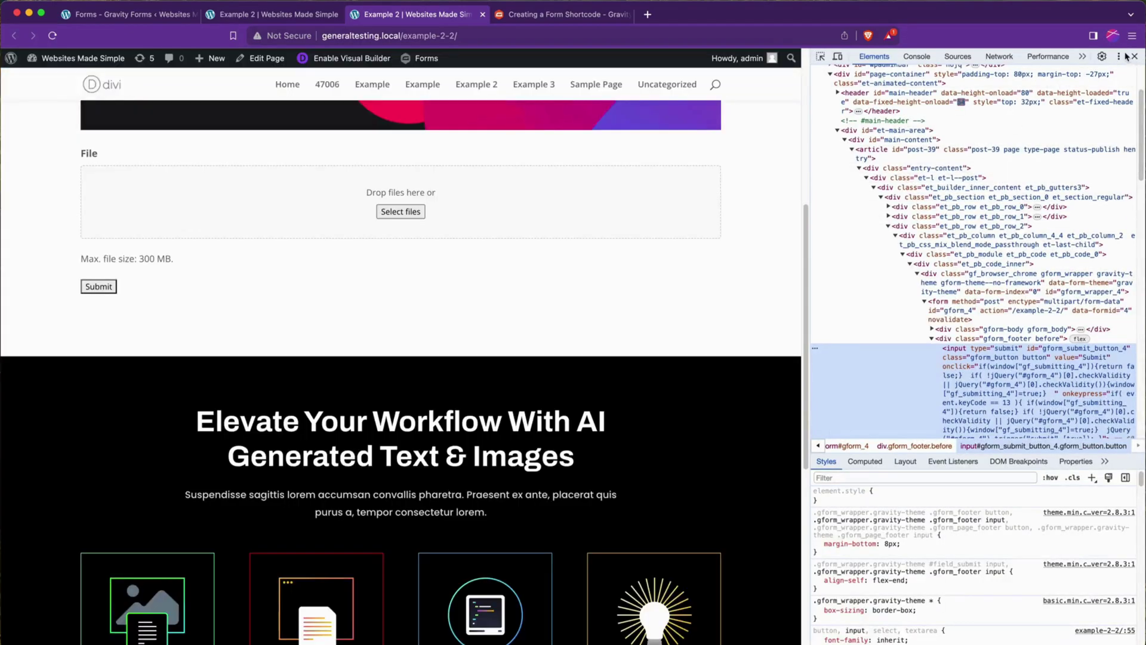
{"action": "left_click", "coordinate": [1118, 56]}
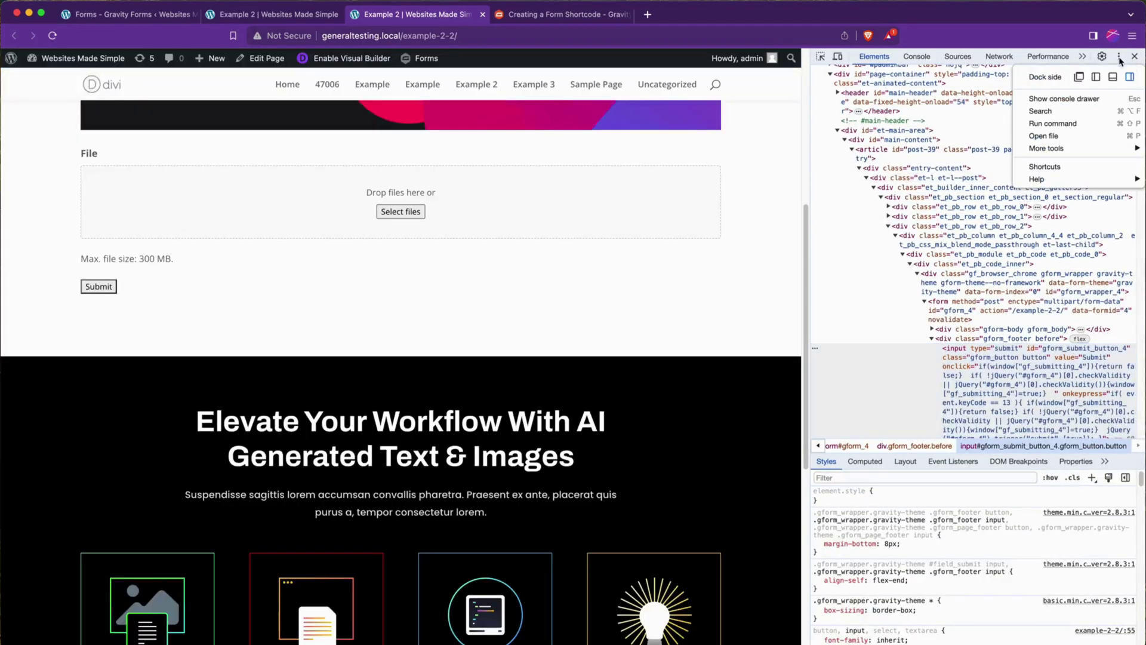
{"action": "left_click", "coordinate": [1114, 77]}
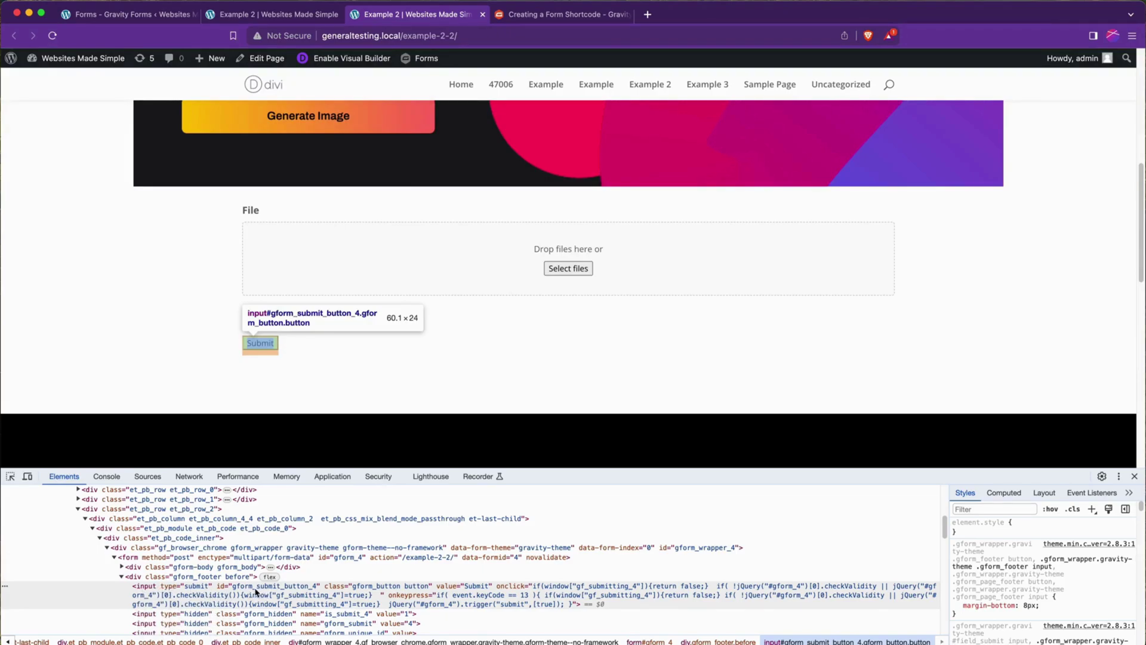
Give the Submit button inline styles border: none, padding: 10px and border-radius: 10px.
{"action": "double_click", "coordinate": [275, 587]}
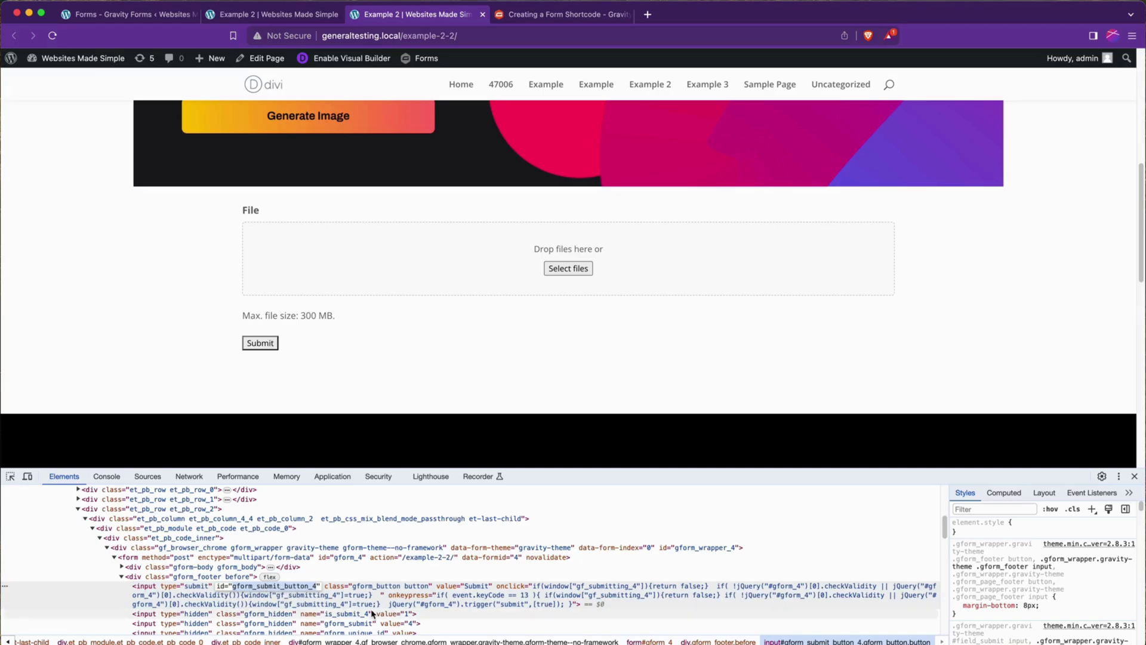
{"action": "left_click", "coordinate": [396, 596]}
{"action": "left_click", "coordinate": [1030, 529]}
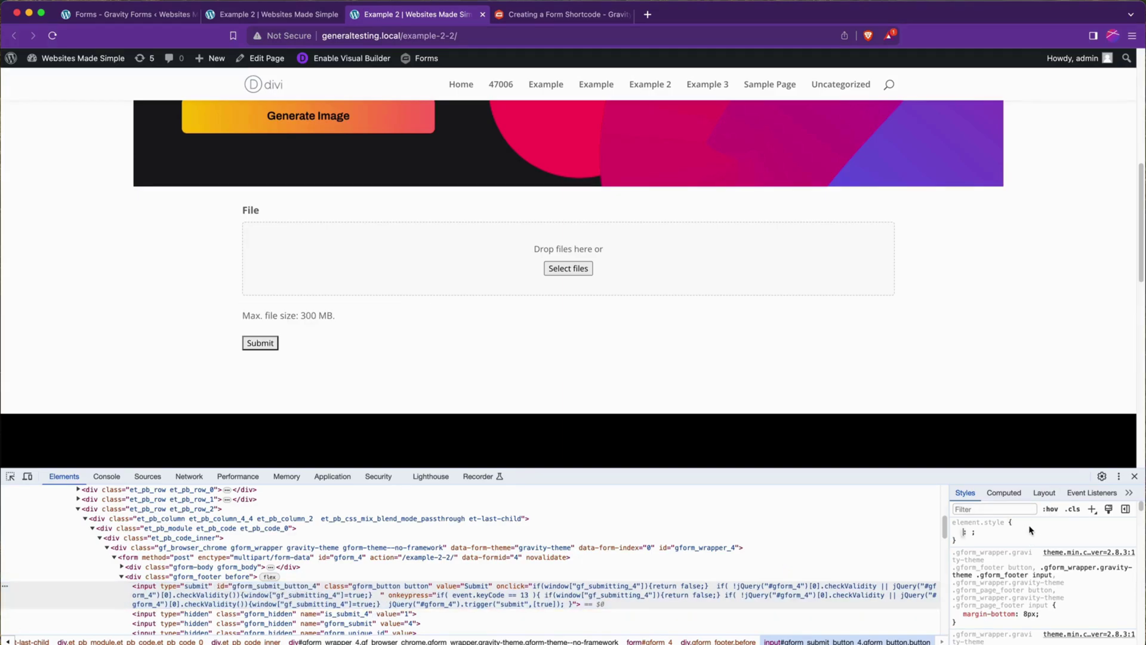
{"action": "type", "text": "border:none"}
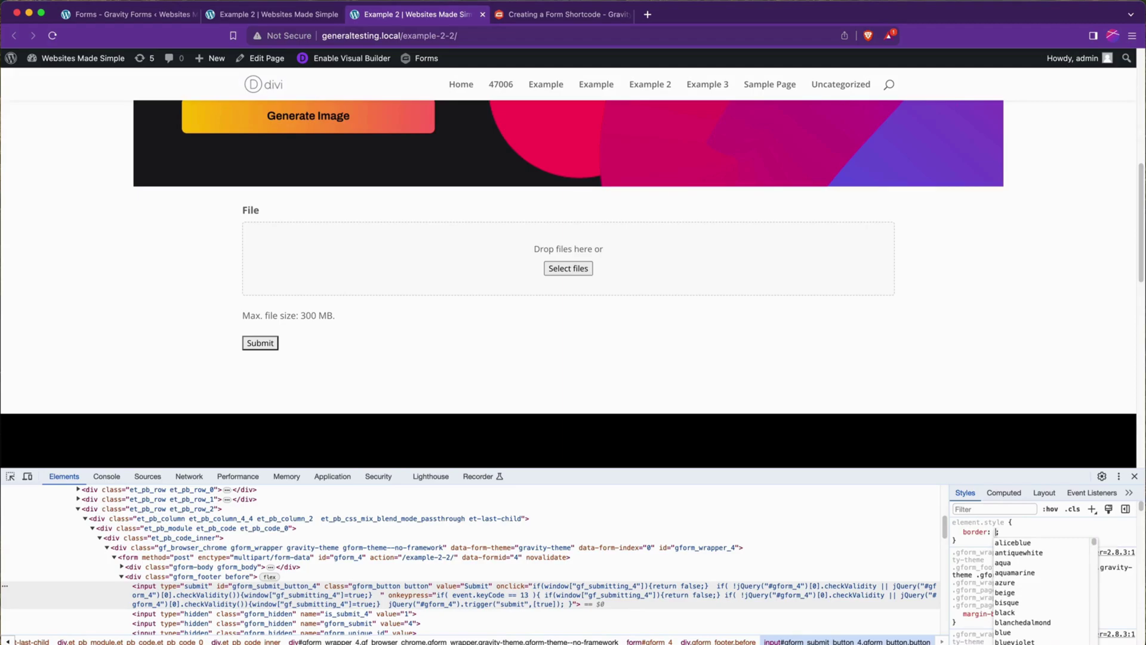
{"action": "key", "text": "Return"}
{"action": "type", "text": "padding: "}
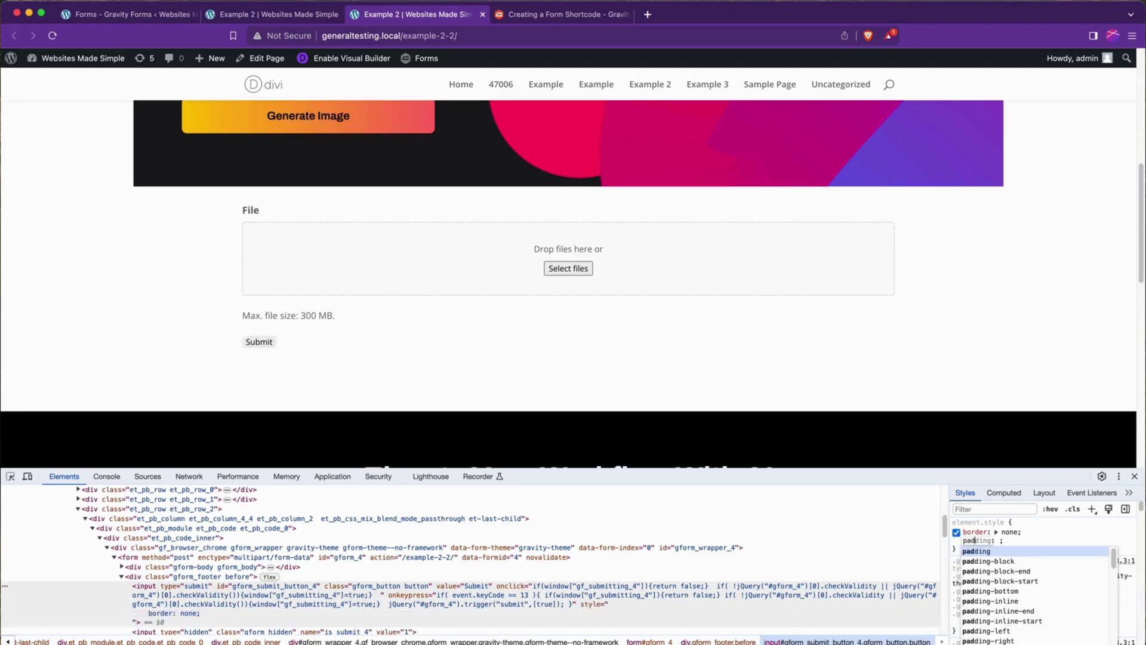
{"action": "type", "text": "10px"}
{"action": "key", "text": "Return"}
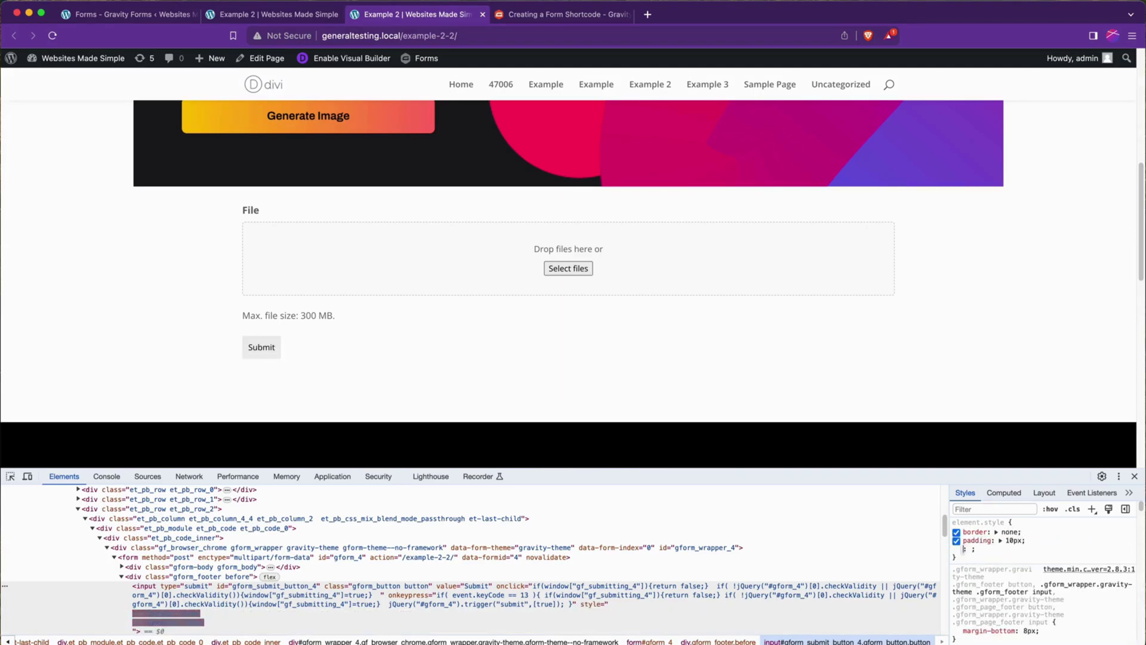
{"action": "type", "text": "border-radius: 10"}
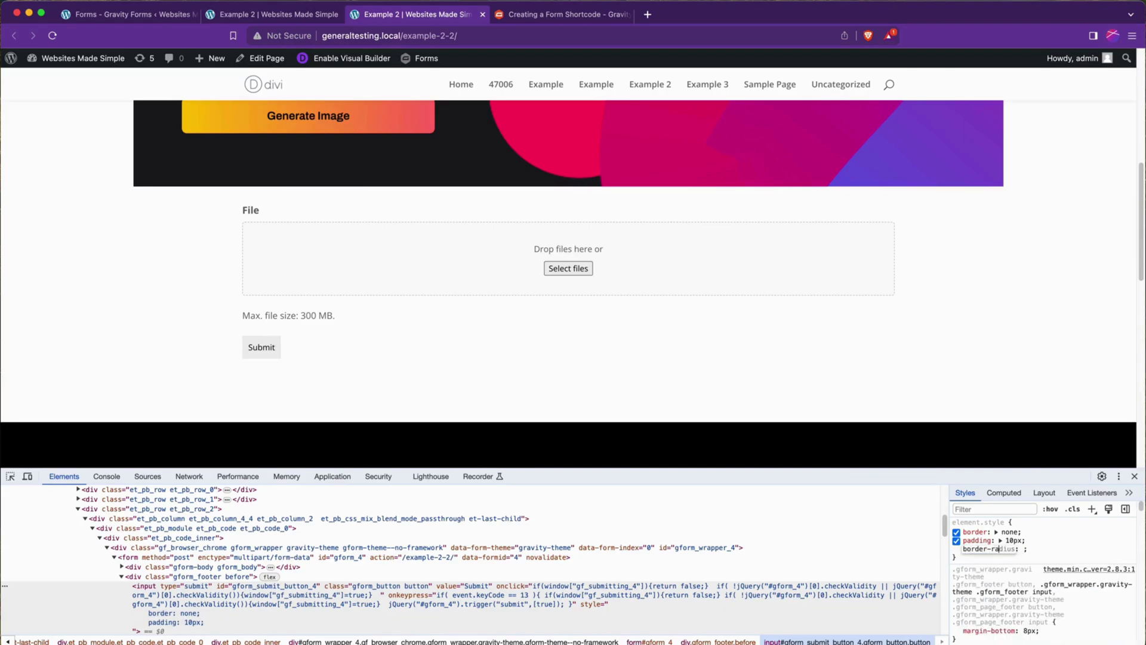
{"action": "type", "text": "px"}
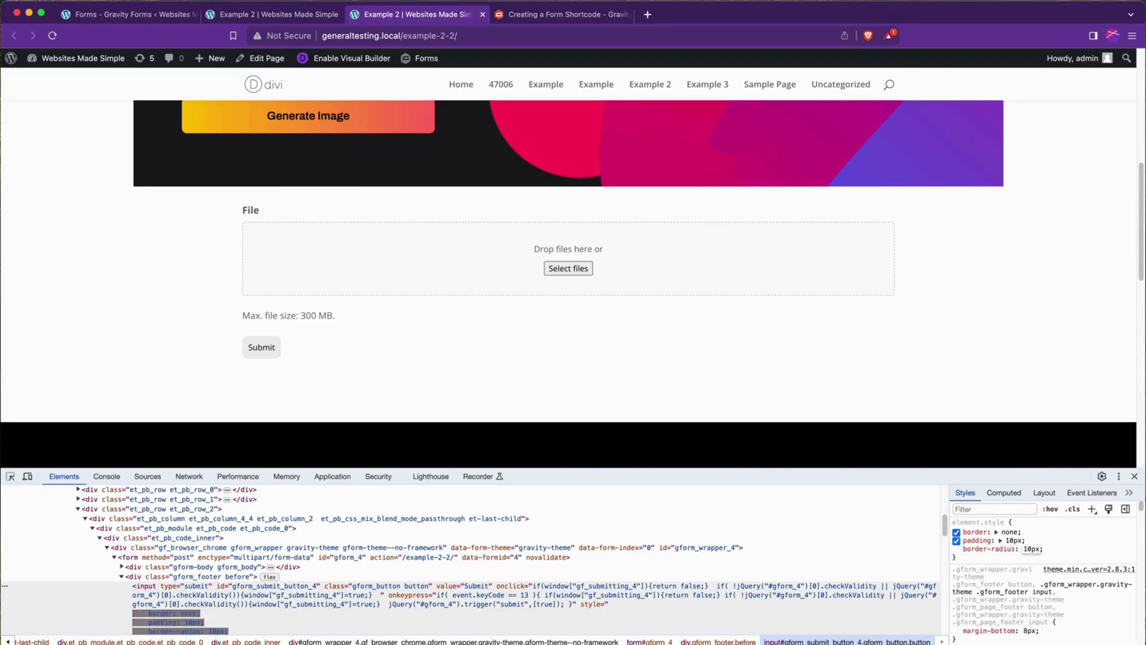
{"action": "left_click", "coordinate": [1076, 533]}
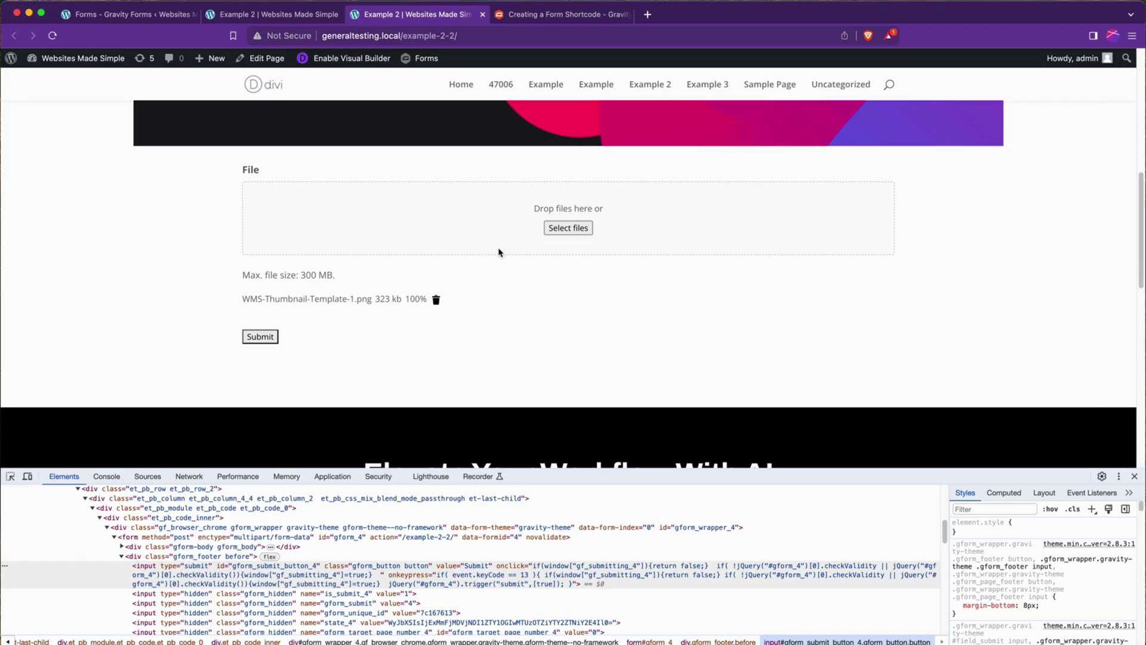
Submit the form with the attached file and check the 'Thanks for contacting us!' confirmation appears.
{"action": "left_click", "coordinate": [268, 337]}
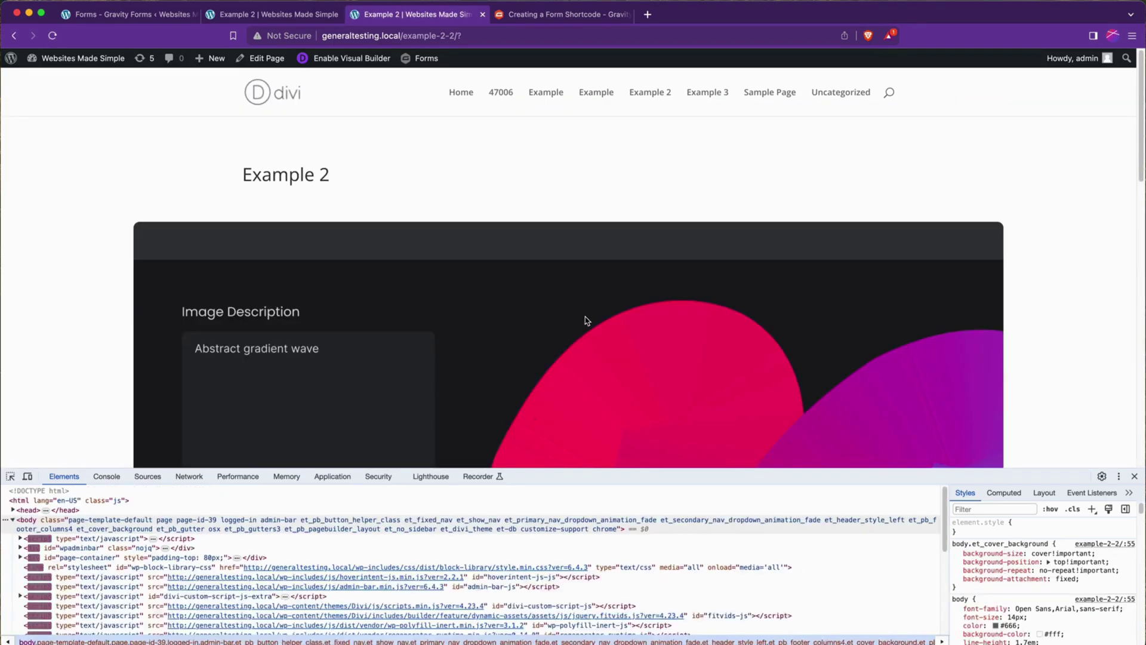
{"action": "scroll", "coordinate": [593, 319], "scroll_direction": "down", "scroll_amount": 10}
{"action": "scroll", "coordinate": [591, 316], "scroll_direction": "up", "scroll_amount": 6}
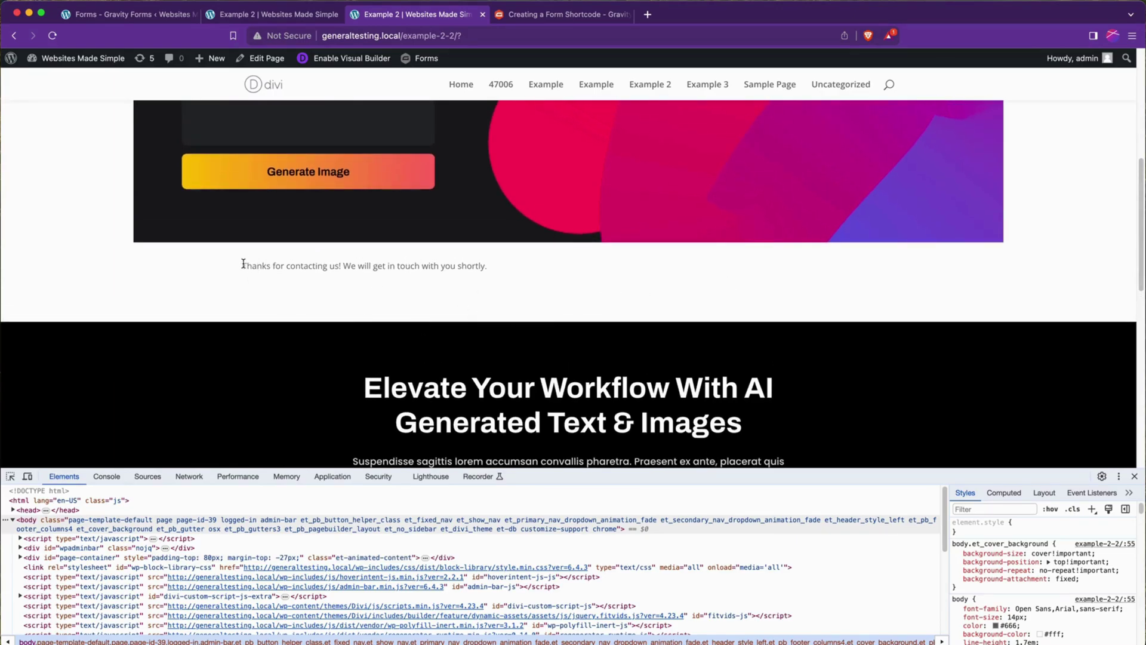
{"action": "left_click_drag", "start_coordinate": [243, 264], "coordinate": [481, 263]}
{"action": "left_click", "coordinate": [483, 264]}
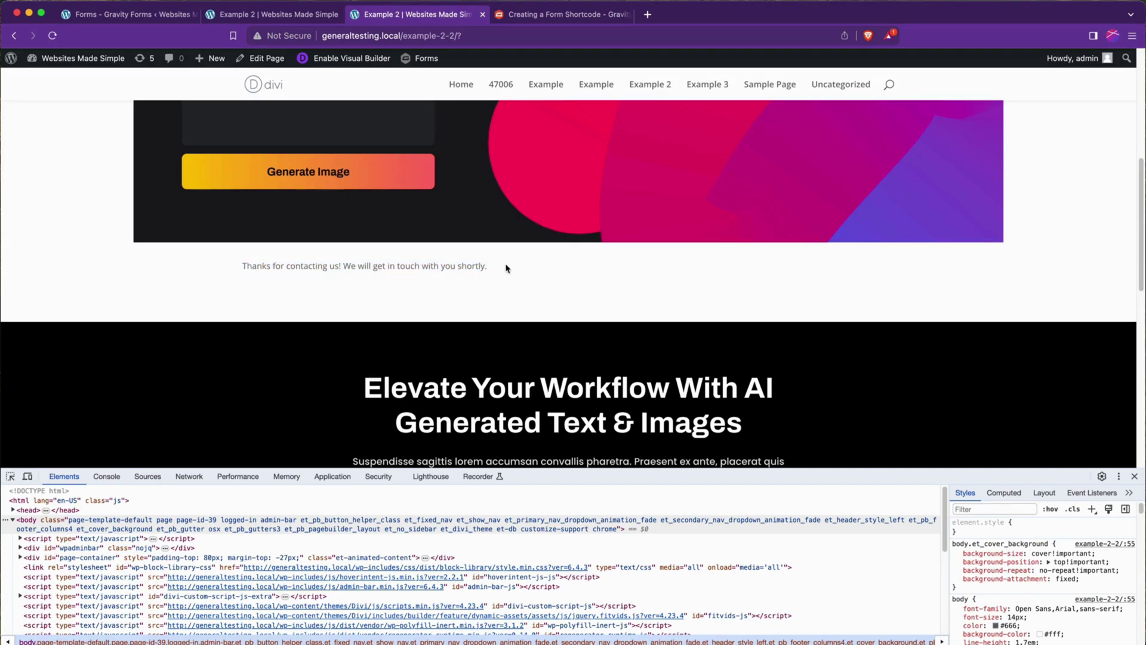